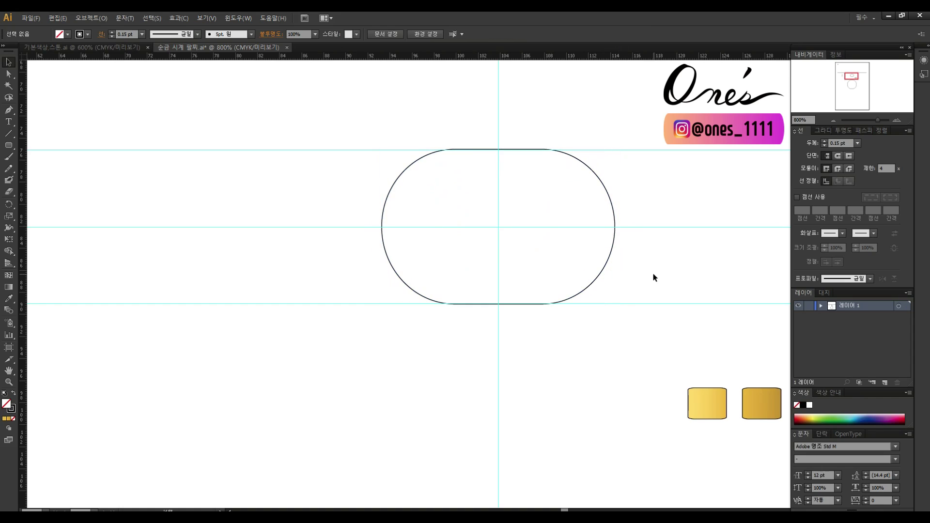
# Step: Create a smaller concentric copy of the rounded outline inside it, about 13 mm wide and 10 mm tall
pyautogui.click(501, 305)
pyautogui.moveTo(498, 150); pyautogui.dragTo(498, 151)
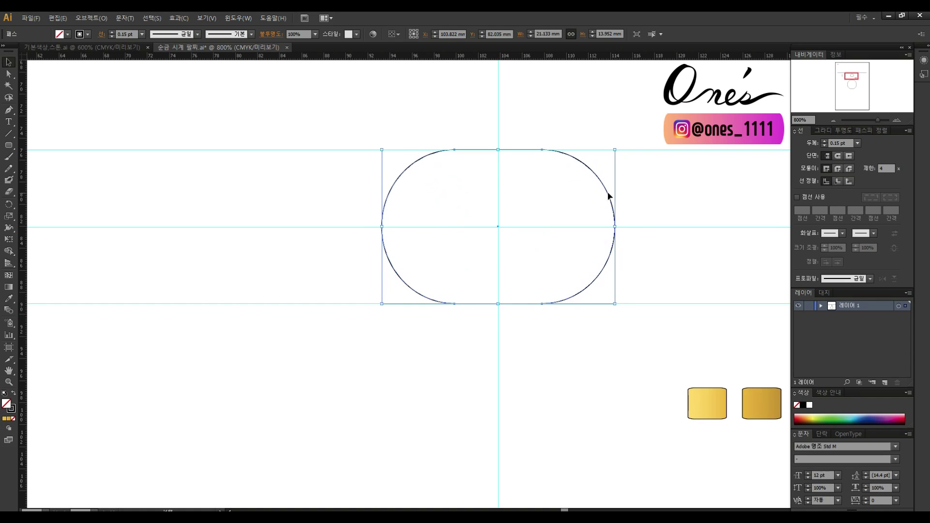
pyautogui.moveTo(602, 219); pyautogui.dragTo(601, 220)
pyautogui.moveTo(613, 178); pyautogui.dragTo(581, 201)
pyautogui.moveTo(501, 255); pyautogui.dragTo(502, 230)
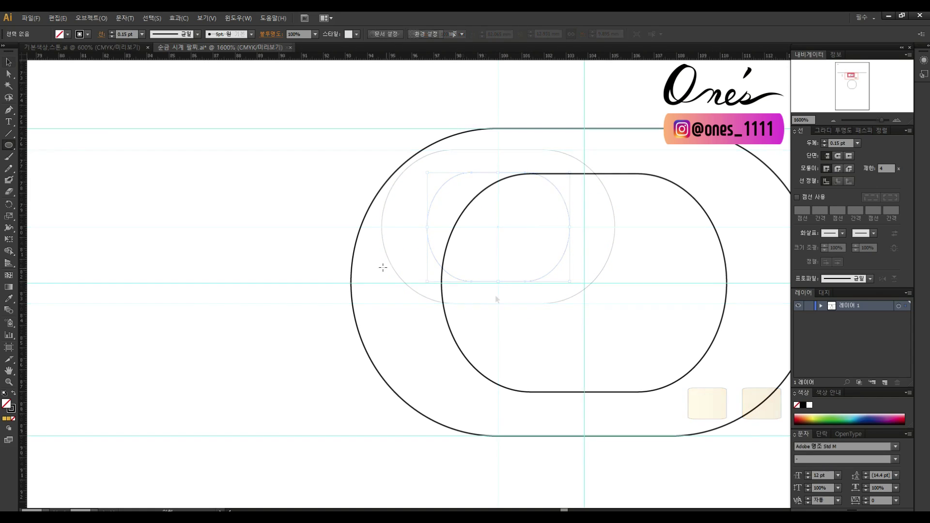
# Step: Draw a circle about 4.1 mm across filling the left gap between the outlines, and duplicate it into the right gap
pyautogui.moveTo(282, 160); pyautogui.dragTo(426, 307)
pyautogui.press('v')
pyautogui.moveTo(375, 249); pyautogui.dragTo(396, 281)
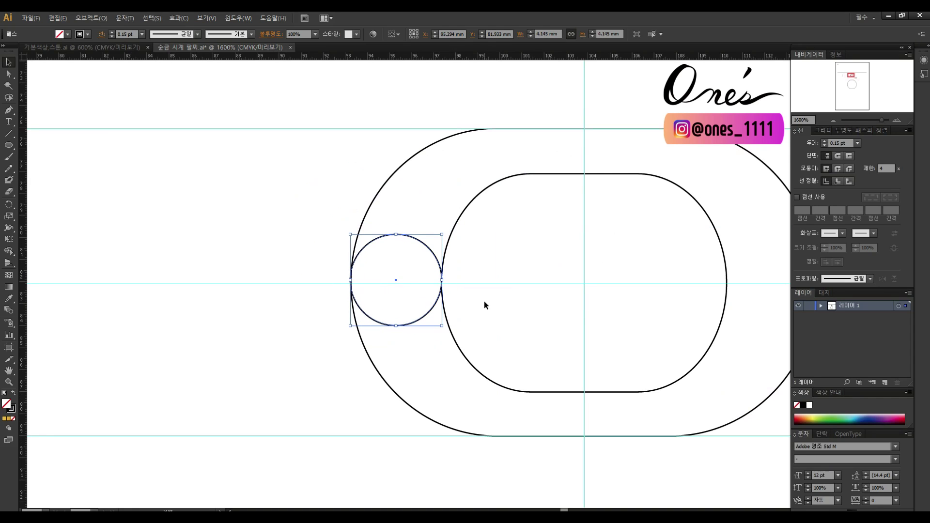
pyautogui.moveTo(547, 287); pyautogui.dragTo(396, 292)
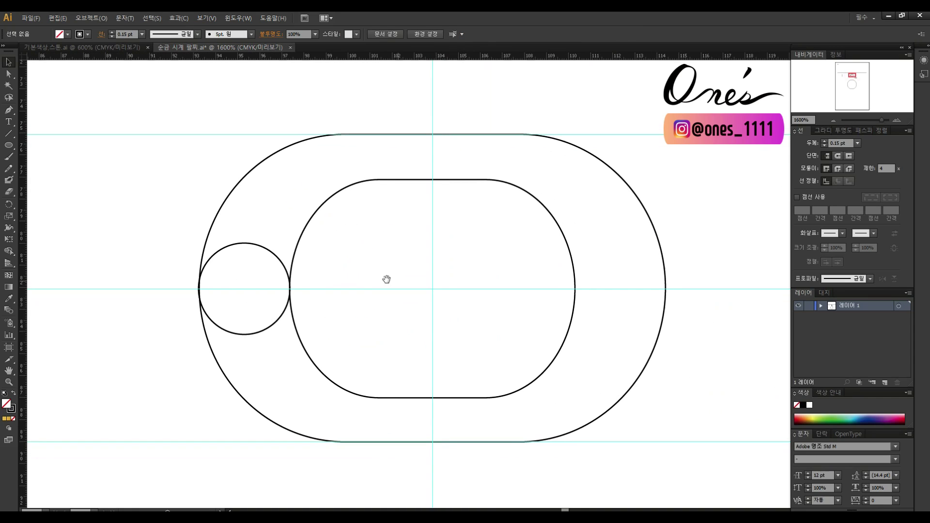
pyautogui.moveTo(637, 245); pyautogui.dragTo(637, 245)
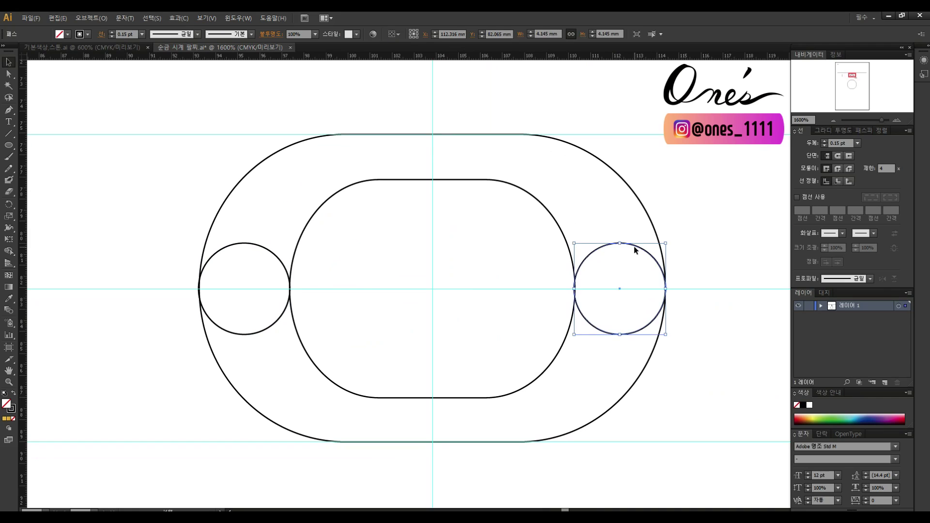
# Step: Cut the left circle at its two side anchors and delete its upper half
pyautogui.click(575, 289)
pyautogui.click(722, 260)
pyautogui.click(575, 310)
pyautogui.click(494, 390)
pyautogui.moveTo(418, 290); pyautogui.dragTo(569, 313)
pyautogui.press('c')
pyautogui.click(442, 312)
pyautogui.click(350, 312)
pyautogui.press('Delete')
# Step: Cut the right circle at its two side anchors and delete its lower half
pyautogui.hscroll(5, 388, 289)
pyautogui.press('c')
pyautogui.click(630, 311)
pyautogui.click(539, 312)
pyautogui.press('a')
pyautogui.press('Delete')
# Step: Reshape the outer outline's upper-left curve by shifting its anchors and direction handles
pyautogui.moveTo(429, 292); pyautogui.dragTo(499, 315)
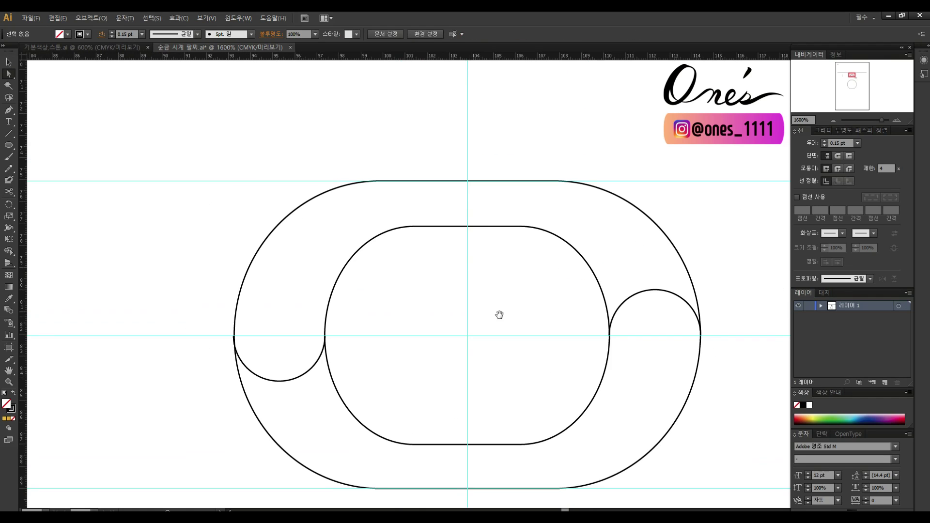
pyautogui.click(296, 198)
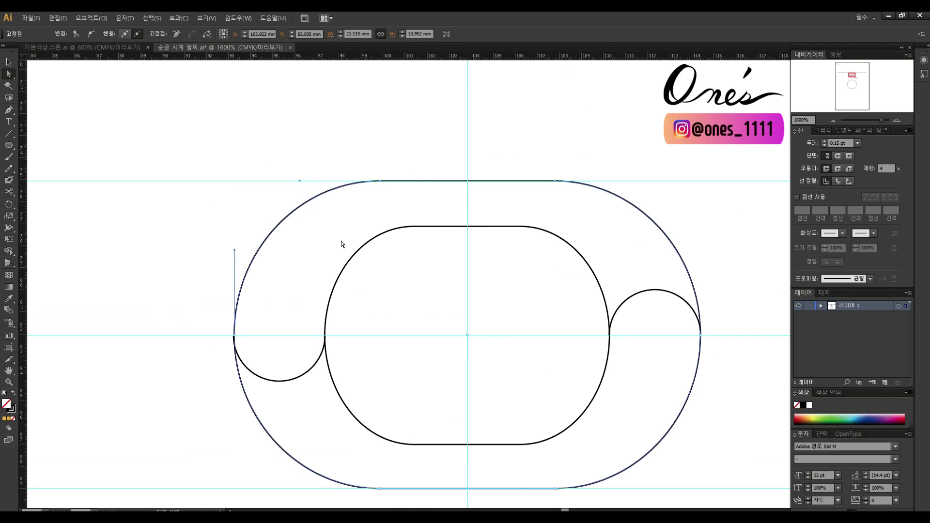
pyautogui.hscroll(-2, 341, 244)
pyautogui.click(502, 317)
pyautogui.moveTo(502, 317); pyautogui.dragTo(469, 278)
pyautogui.click(429, 169)
pyautogui.click(520, 305)
pyautogui.hscroll(-3, 424, 128)
pyautogui.click(435, 146)
pyautogui.click(523, 248)
pyautogui.moveTo(347, 209)
pyautogui.mouseDown()
pyautogui.moveTo(391, 148)
pyautogui.moveTo(355, 191)
pyautogui.moveTo(326, 198)
pyautogui.moveTo(263, 181)
pyautogui.moveTo(334, 203)
pyautogui.mouseUp()
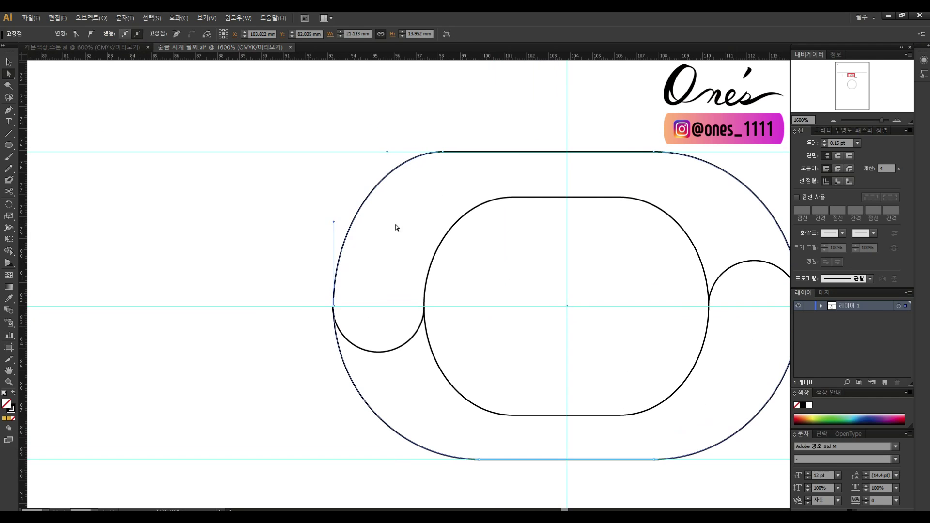
# Step: Cut the outer outline at its top centre and leftmost points, deleting everything except the reshaped upper-left quarter
pyautogui.press('c')
pyautogui.hscroll(2, 566, 194)
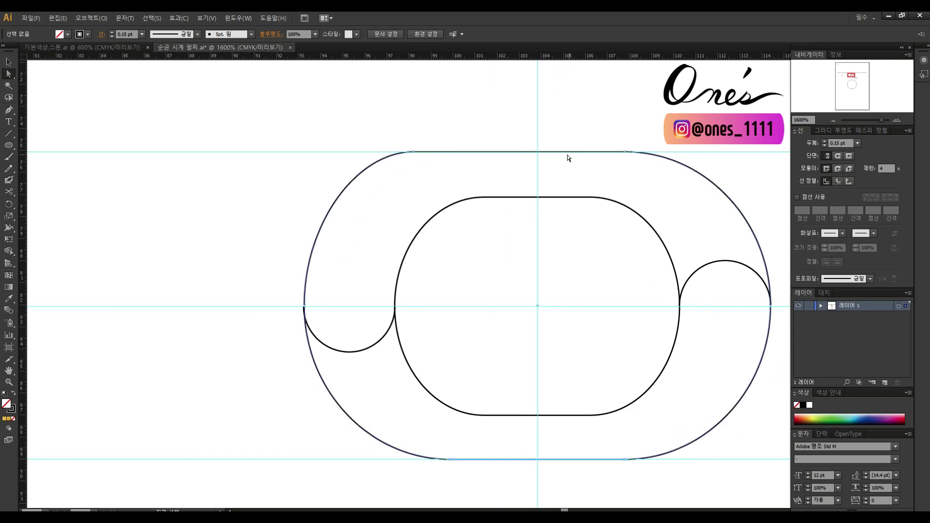
pyautogui.click(537, 152)
pyautogui.click(537, 458)
pyautogui.press('Delete')
pyautogui.press('v')
pyautogui.click(306, 306)
pyautogui.press('c')
pyautogui.click(304, 305)
pyautogui.click(357, 452)
pyautogui.press('Delete')
# Step: Reflect copies of the outer quarter curve across the vertical and horizontal centre guides to rebuild the full outer outline
pyautogui.press('v')
pyautogui.click(401, 154)
pyautogui.press('o')
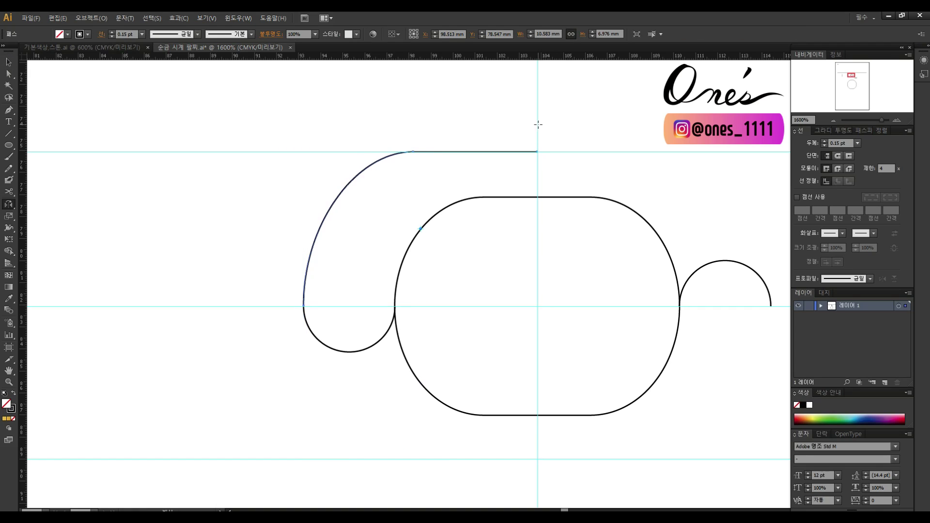
pyautogui.moveTo(539, 127); pyautogui.dragTo(577, 146)
pyautogui.click(555, 306)
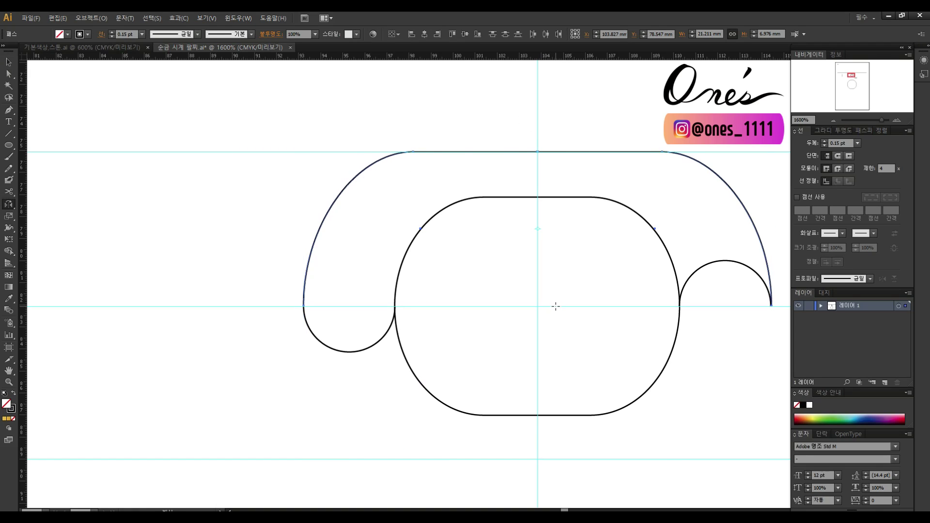
pyautogui.moveTo(533, 306); pyautogui.dragTo(467, 297)
pyautogui.hotkey('ctrl', 'shift', 'a')
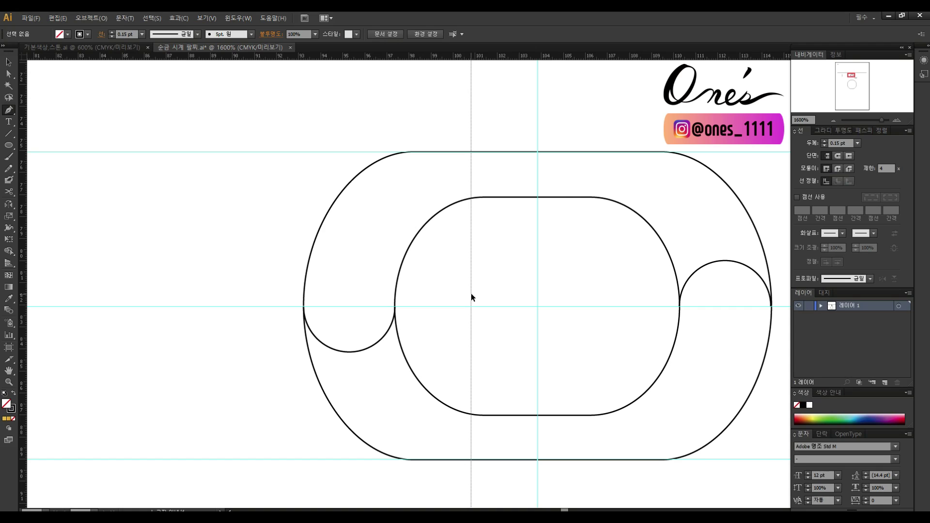
# Step: Create a vertical guide about 3 mm left of the centre guide and mirror a matching one to its right
pyautogui.press('v')
pyautogui.rightClick(550, 135)
pyautogui.click(572, 213)
pyautogui.press('o')
pyautogui.click(539, 131)
pyautogui.moveTo(547, 131); pyautogui.dragTo(588, 131)
pyautogui.press('v')
pyautogui.rightClick(656, 112)
pyautogui.click(681, 201)
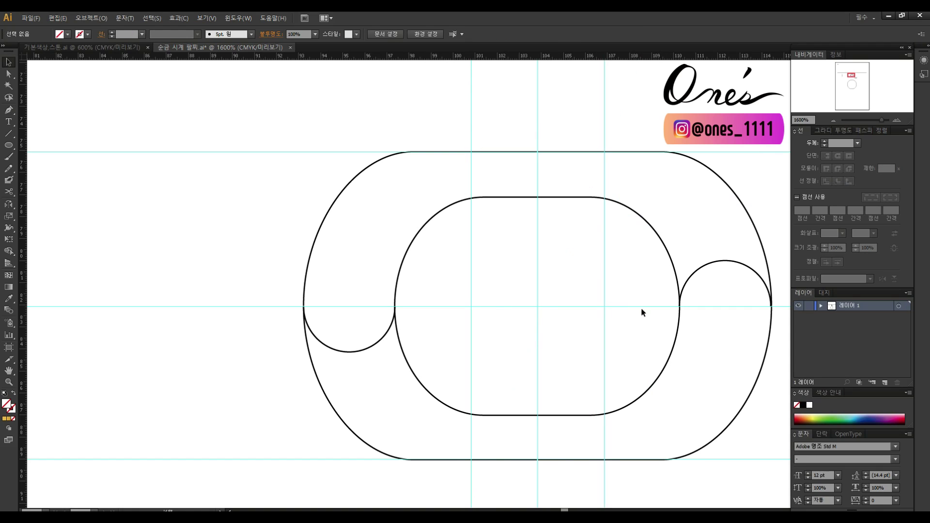
# Step: Extend the right half-circle with a Pen tool S-curve ending on the lower outline near the left vertical guide
pyautogui.moveTo(679, 382); pyautogui.dragTo(684, 296)
pyautogui.click(686, 219)
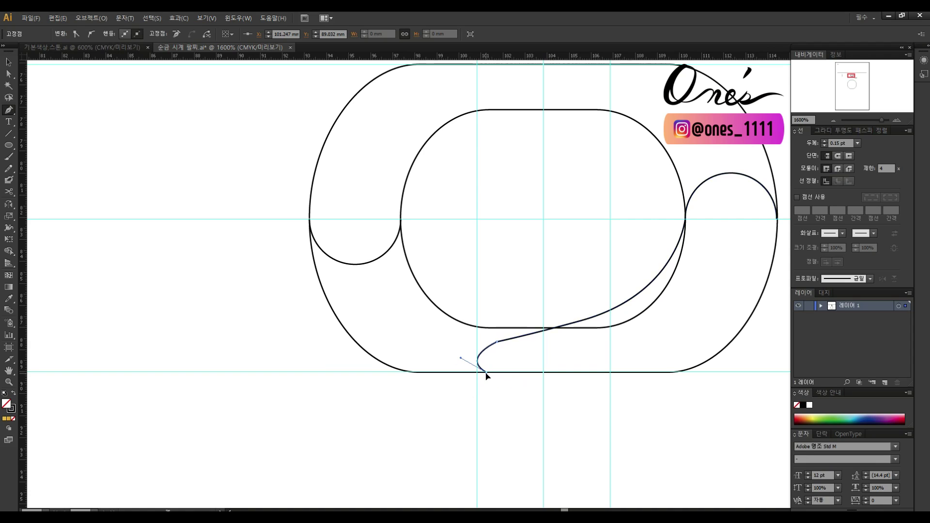
pyautogui.hotkey('ctrl', '=')
pyautogui.click(477, 361)
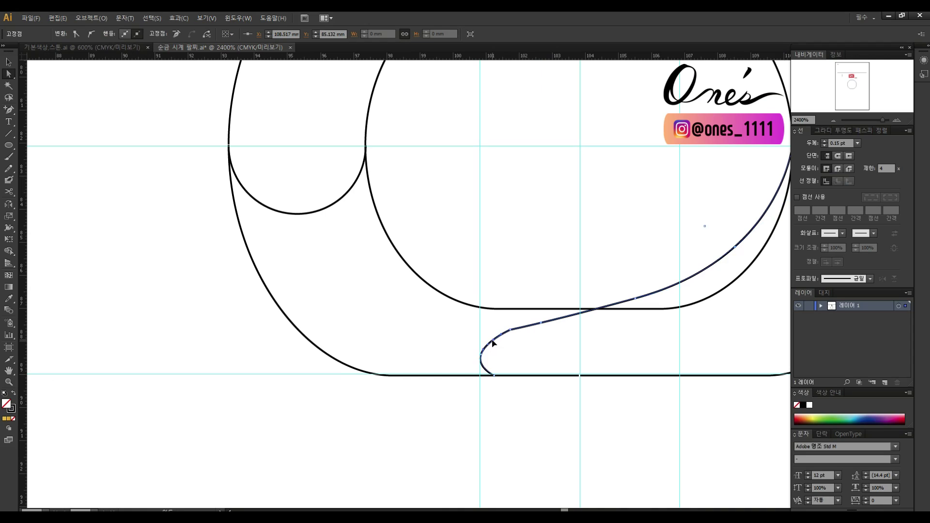
# Step: Smooth the S-curve's hooked lower end with the Smooth tool and refine its anchors and handles
pyautogui.press('a')
pyautogui.click(482, 359)
pyautogui.moveTo(8, 168); pyautogui.dragTo(102, 180)
pyautogui.moveTo(15, 163); pyautogui.dragTo(390, 408)
pyautogui.moveTo(490, 349); pyautogui.dragTo(560, 318)
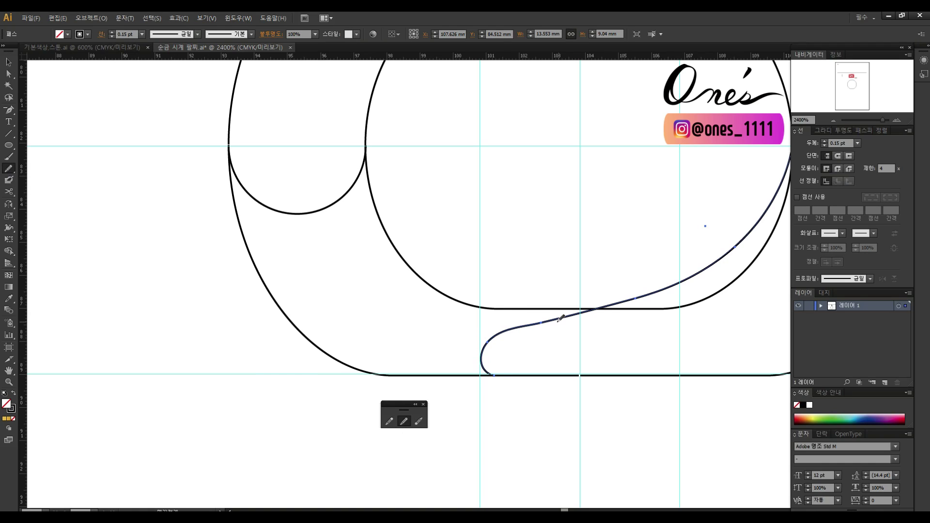
pyautogui.click(489, 343)
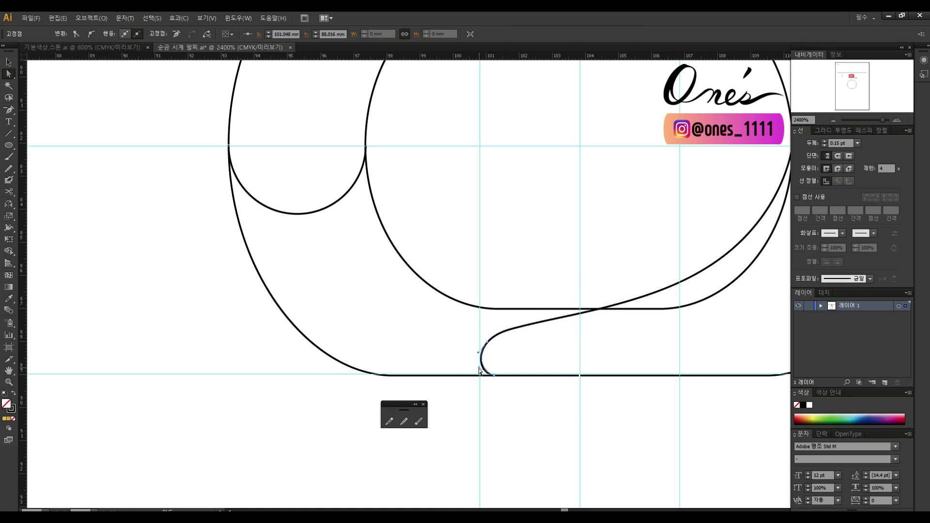
pyautogui.moveTo(477, 371); pyautogui.dragTo(478, 354)
pyautogui.moveTo(523, 343); pyautogui.dragTo(437, 365)
pyautogui.click(525, 333)
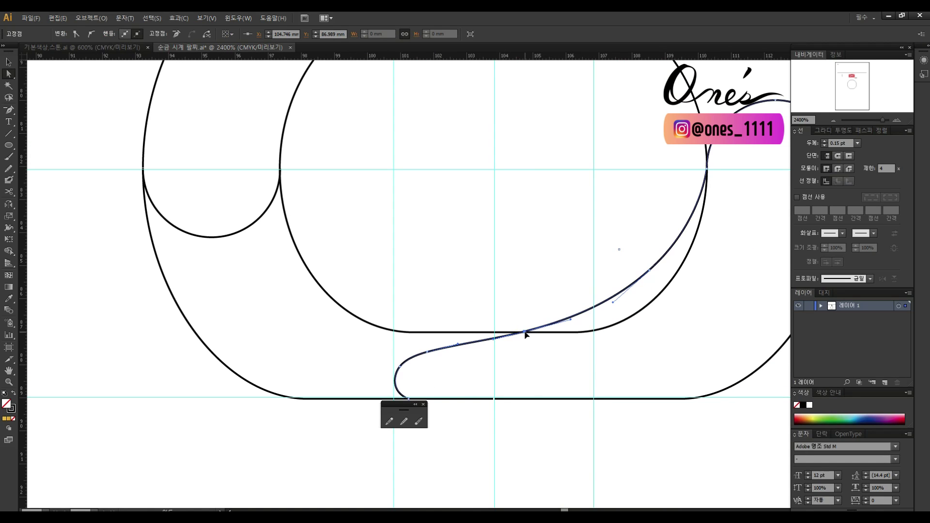
# Step: Rotate a copy of the S-curve 180° about the intersection of the centre guides
pyautogui.press('r')
pyautogui.hotkey('ctrl', '-')
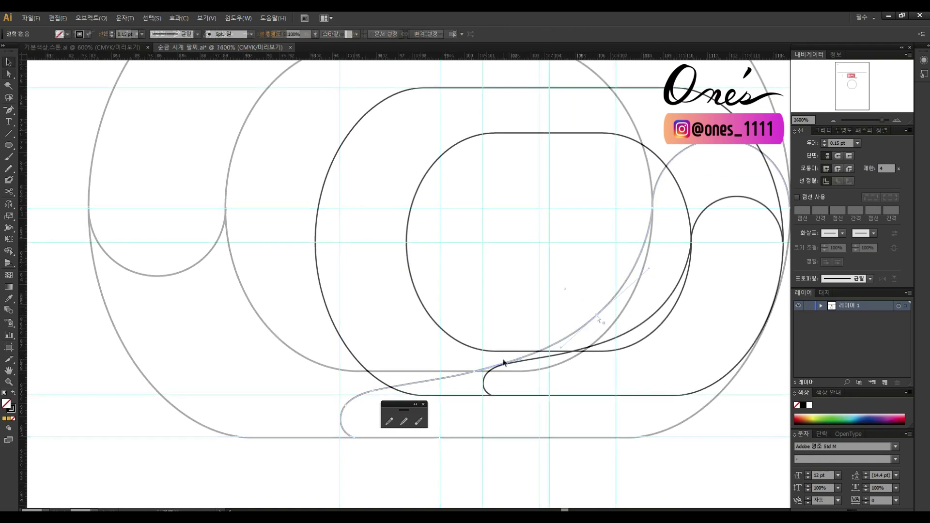
pyautogui.click(549, 242)
pyautogui.moveTo(640, 271); pyautogui.dragTo(436, 228)
pyautogui.press('v')
pyautogui.click(517, 231)
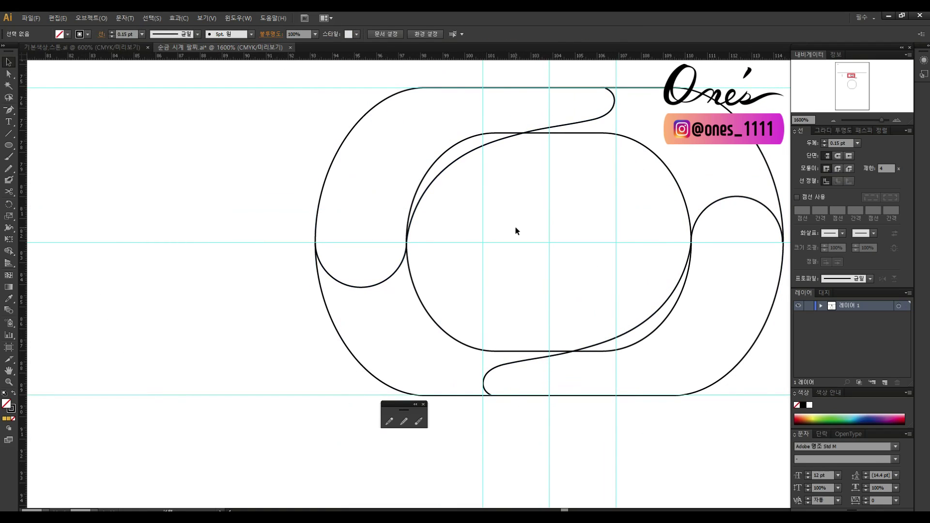
pyautogui.click(576, 217)
# Step: Cut the inner outline at its leftmost point and upper S-curve crossing, and remove the segment between them
pyautogui.press('a')
pyautogui.click(518, 145)
pyautogui.press('c')
pyautogui.moveTo(410, 256); pyautogui.dragTo(522, 209)
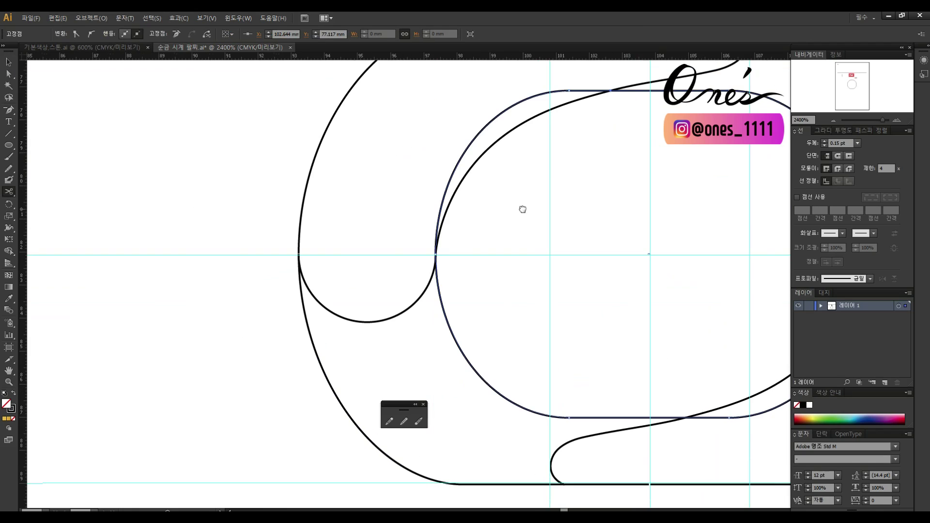
pyautogui.click(435, 254)
pyautogui.click(475, 150)
pyautogui.scroll(-3, 533, 204)
pyautogui.hscroll(3, 637, 266)
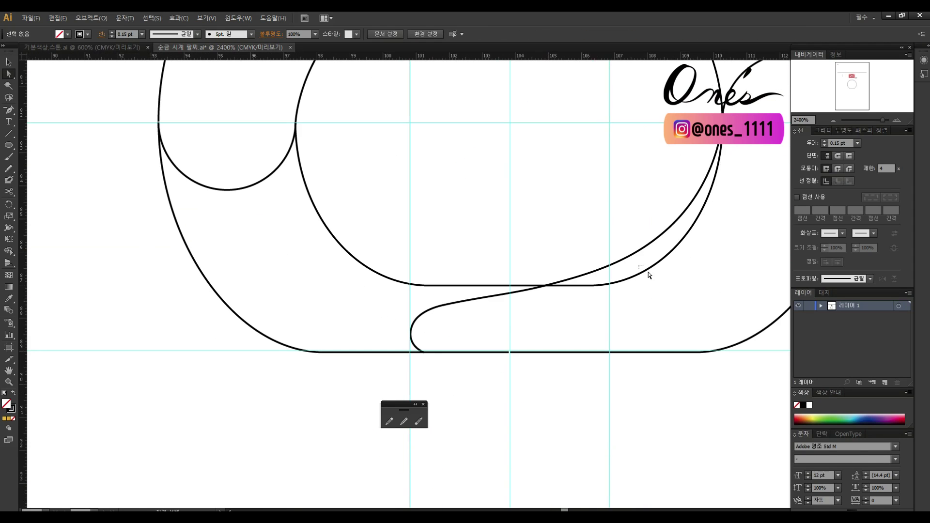
# Step: Cut the inner outline where it crosses the lower S-curve and delete the redundant lower-right segment
pyautogui.click(546, 286)
pyautogui.moveTo(547, 286); pyautogui.dragTo(431, 392)
pyautogui.press('a')
pyautogui.click(535, 372)
pyautogui.press('Delete')
pyautogui.press('Delete')
pyautogui.moveTo(316, 400); pyautogui.dragTo(525, 341)
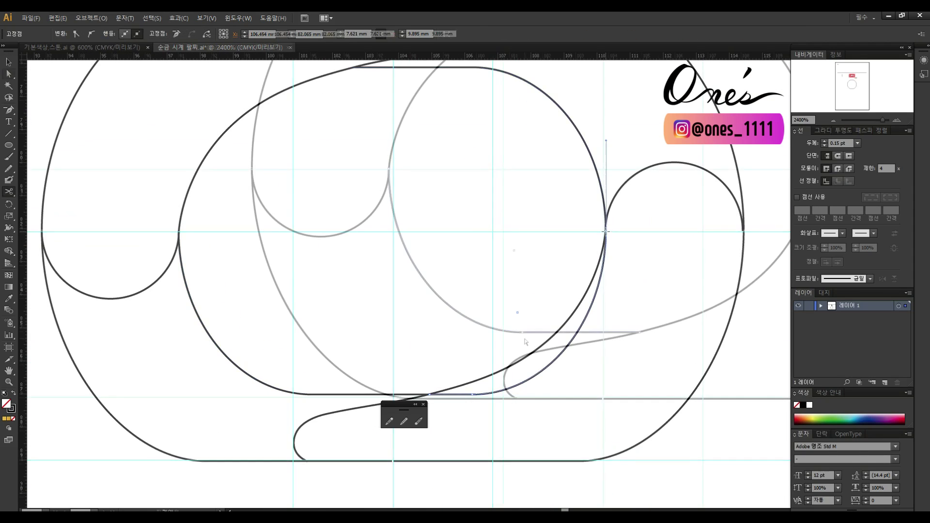
# Step: Reshape the lower-left inner segment's anchors and handles so it flows smoothly into the lower S-curve
pyautogui.press('+')
pyautogui.click(469, 319)
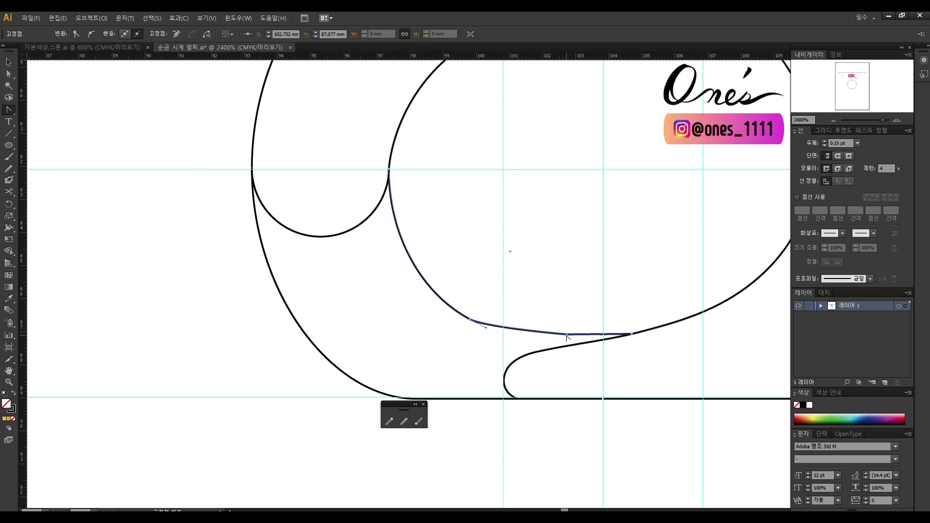
pyautogui.moveTo(563, 336); pyautogui.dragTo(562, 338)
pyautogui.click(522, 294)
pyautogui.moveTo(521, 294); pyautogui.dragTo(600, 317)
pyautogui.moveTo(548, 344); pyautogui.dragTo(549, 342)
pyautogui.click(687, 308)
pyautogui.moveTo(687, 308); pyautogui.dragTo(586, 308)
pyautogui.click(448, 343)
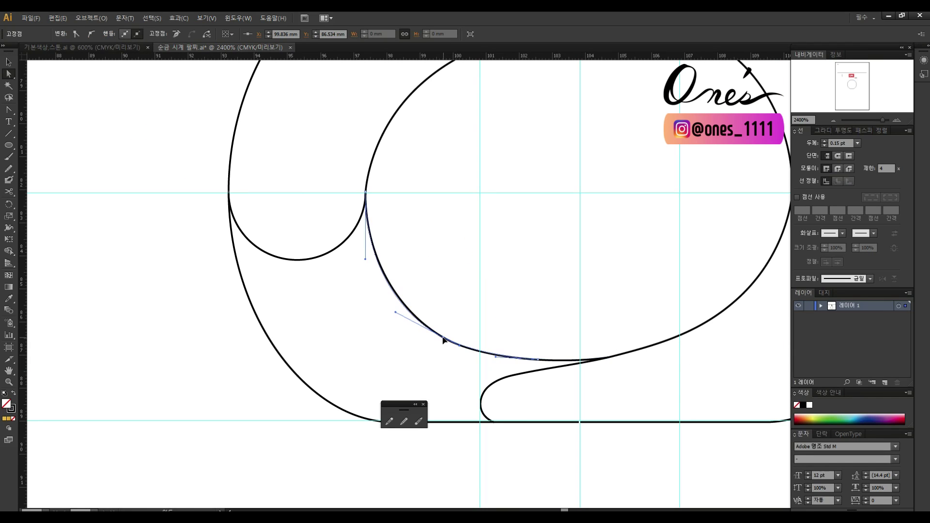
pyautogui.click(539, 359)
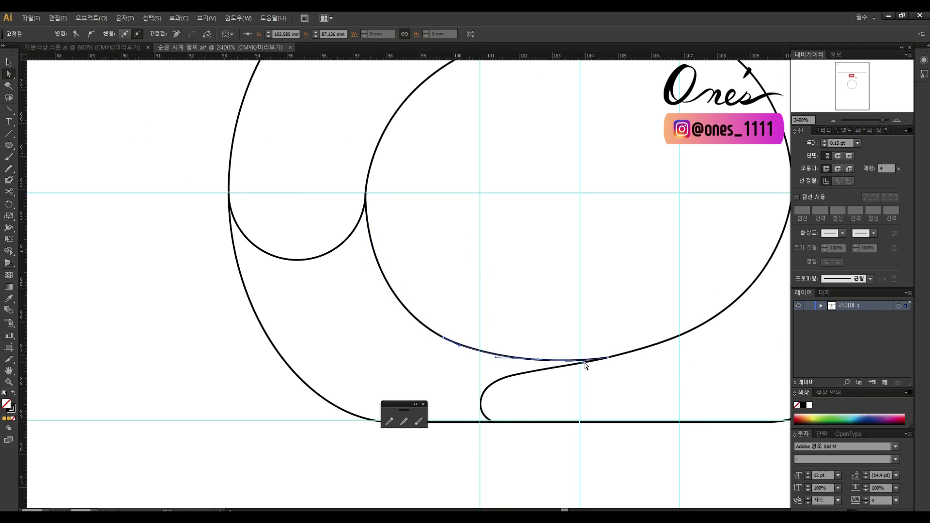
pyautogui.click(545, 310)
# Step: Delete the original upper-right segment of the inner outline
pyautogui.scroll(-2, 480, 291)
pyautogui.scroll(1, 480, 291)
pyautogui.moveTo(465, 301); pyautogui.dragTo(642, 274)
pyautogui.press('v')
pyautogui.moveTo(680, 114)
pyautogui.mouseDown()
pyautogui.moveTo(734, 178)
pyautogui.moveTo(680, 117)
pyautogui.mouseUp()
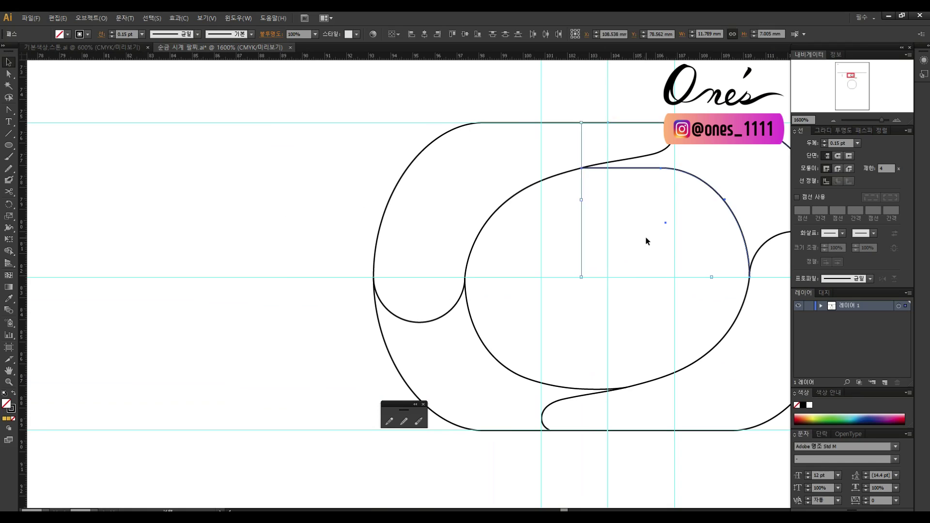
pyautogui.scroll(-2, 590, 197)
pyautogui.scroll(2, 378, 349)
pyautogui.press('a')
pyautogui.click(405, 276)
pyautogui.scroll(1, 574, 247)
pyautogui.moveTo(574, 247); pyautogui.dragTo(442, 280)
pyautogui.scroll(-3, 571, 197)
pyautogui.hscroll(-1, 571, 197)
pyautogui.press('Delete')
# Step: Rotate a copy of the reshaped lower-left inner segment 180° about the centre, and group the whole link
pyautogui.press('r')
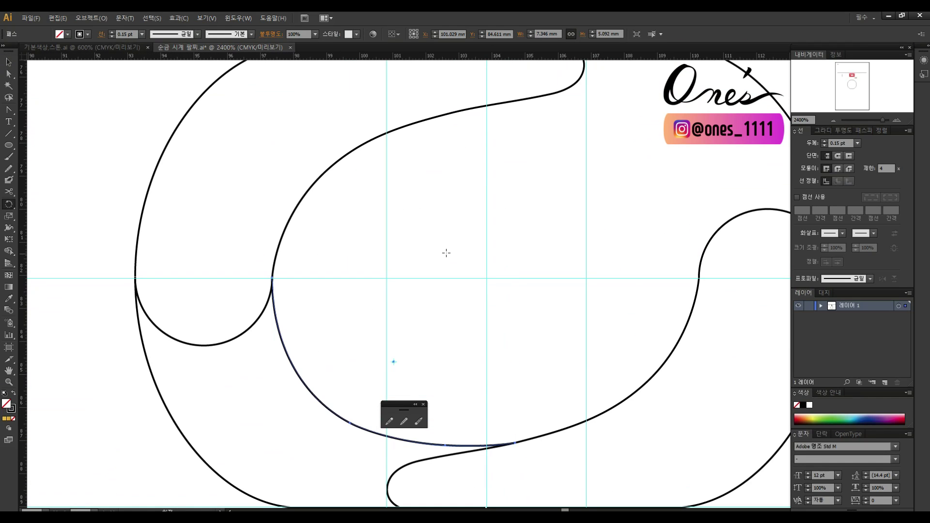
pyautogui.press('v')
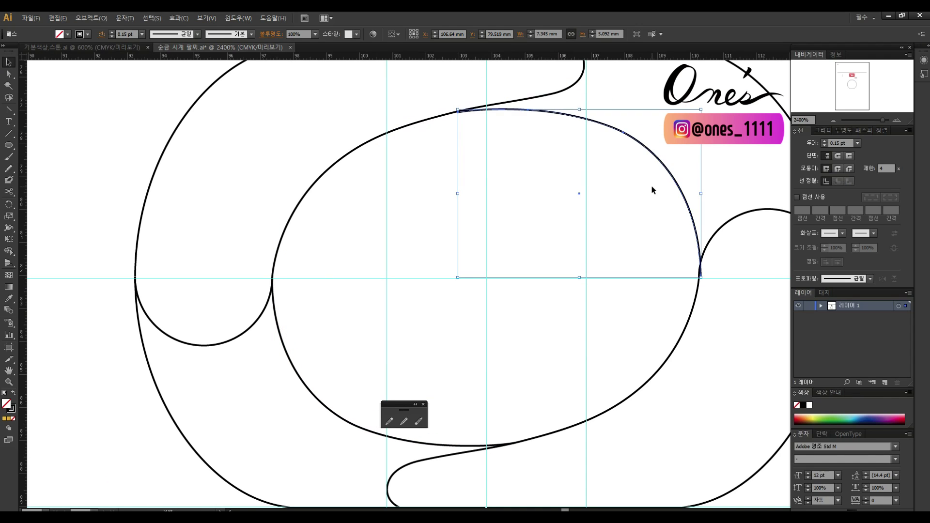
pyautogui.moveTo(620, 169); pyautogui.dragTo(641, 149)
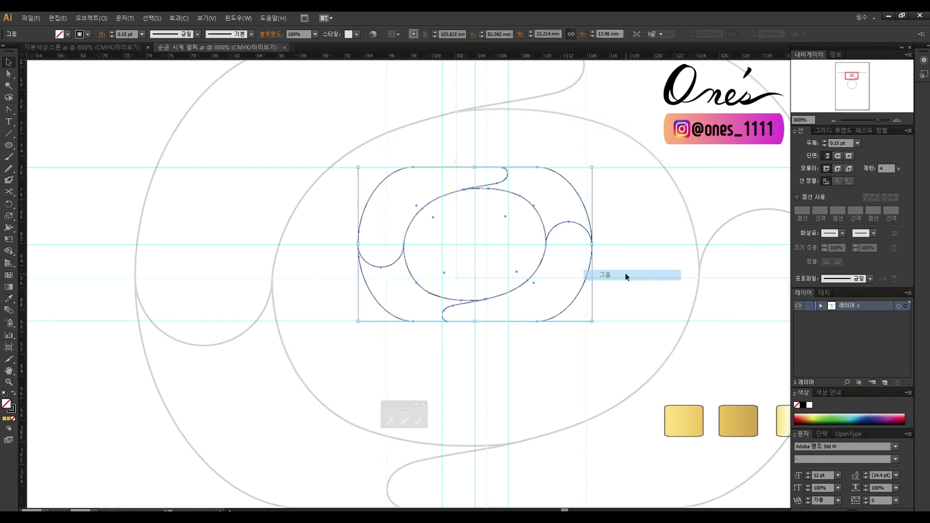
# Step: Try to narrow the grouped link horizontally
pyautogui.moveTo(625, 273); pyautogui.dragTo(581, 246)
pyautogui.click(689, 306)
pyautogui.hscroll(-2, 689, 310)
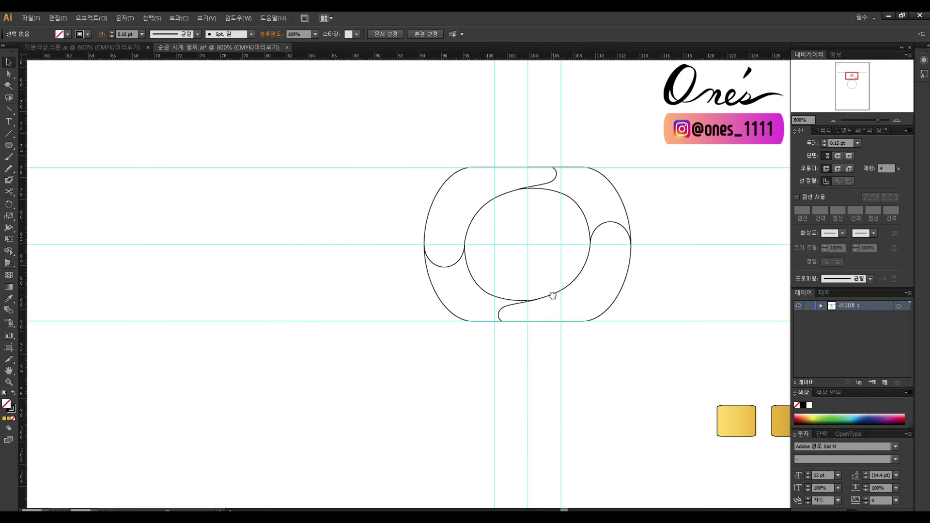
pyautogui.scroll(1, 645, 246)
pyautogui.hotkey('ctrl', 'z')
pyautogui.moveTo(629, 211)
pyautogui.mouseDown()
pyautogui.moveTo(489, 229)
pyautogui.moveTo(638, 208)
pyautogui.mouseUp()
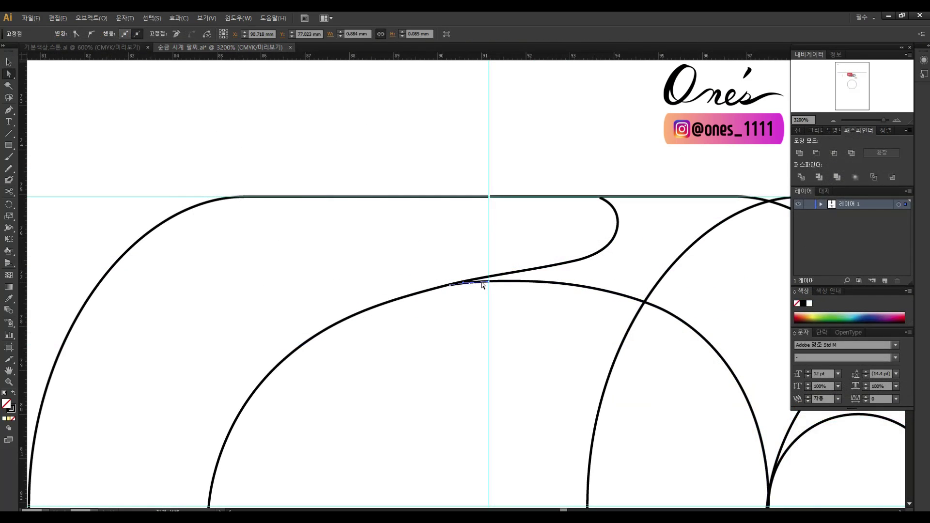
# Step: Remove the leftmost link's upper-left segments and cut off its lower S-curve's hook at the vertical centre guide
pyautogui.click(476, 285)
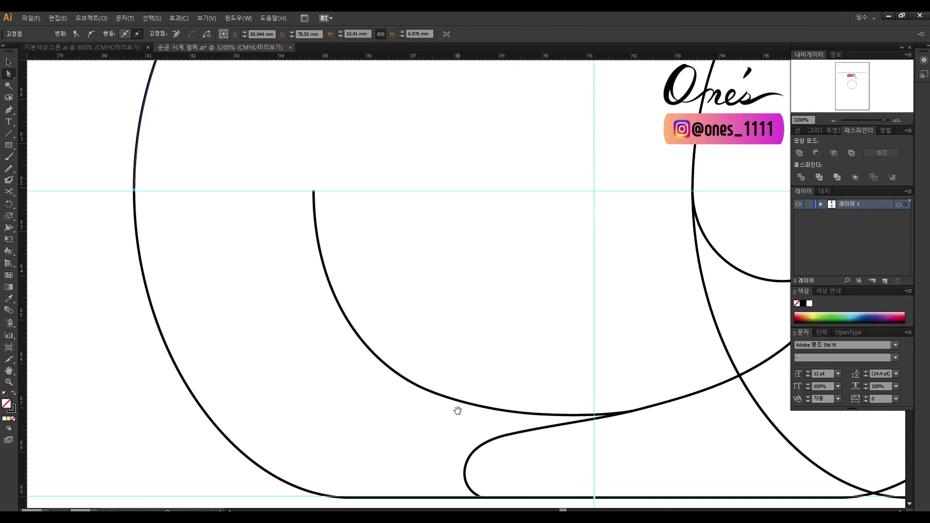
pyautogui.moveTo(597, 429); pyautogui.dragTo(515, 326)
pyautogui.press('c')
pyautogui.click(505, 327)
pyautogui.press('Delete')
# Step: Delete the leftmost link's remaining lower-left inner and outer segments up to the vertical centre guide
pyautogui.press('a')
pyautogui.click(484, 321)
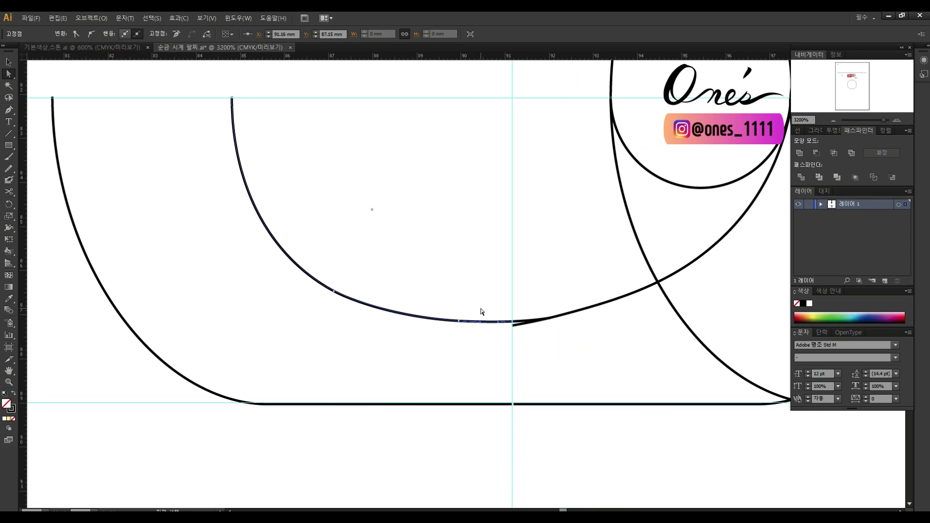
pyautogui.press('Delete')
pyautogui.click(392, 404)
pyautogui.moveTo(850, 76); pyautogui.dragTo(854, 76)
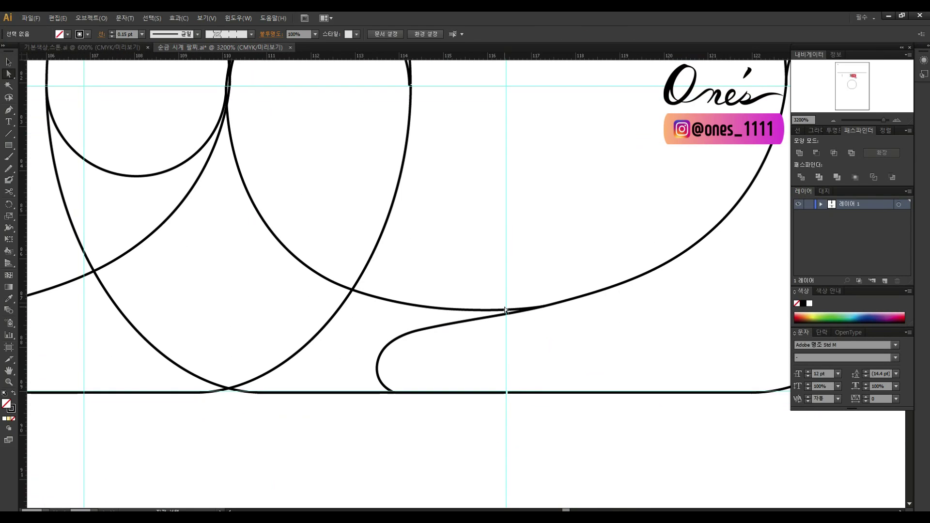
# Step: Cut the rightmost link's lower arc and S-curve at the end vertical guide and delete the parts beyond it
pyautogui.press('c')
pyautogui.click(505, 309)
pyautogui.click(505, 315)
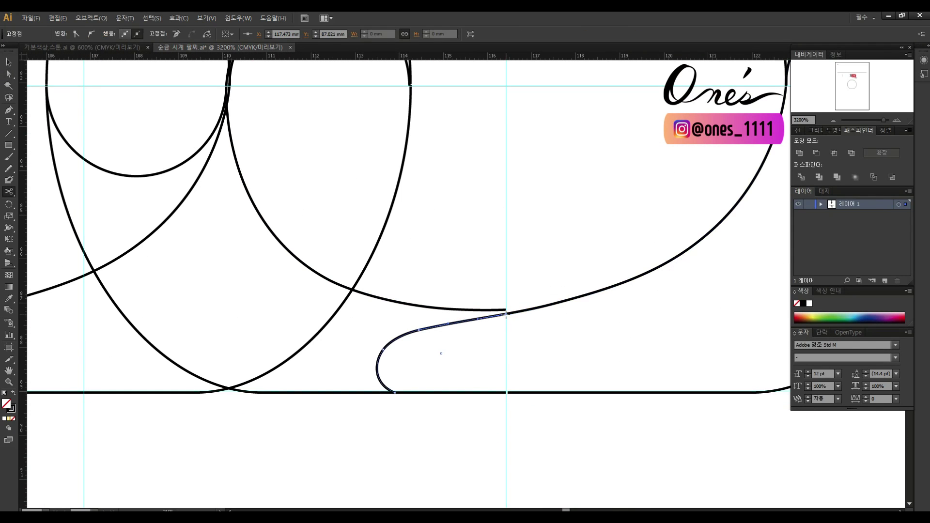
pyautogui.press('Delete')
pyautogui.scroll(-5, 589, 404)
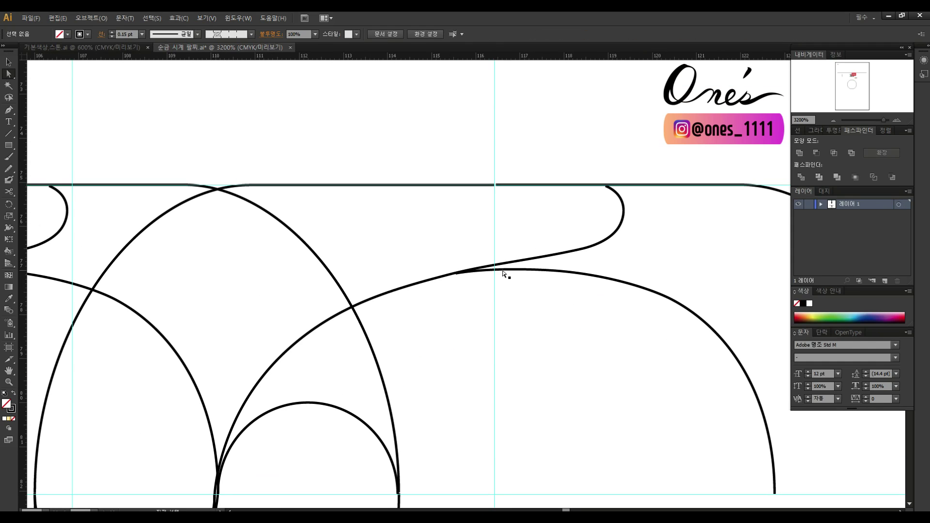
# Step: Delete the rightmost link's upper arc and S-curve portions that extend past the end vertical guide
pyautogui.press('Delete')
pyautogui.press('a')
pyautogui.click(549, 255)
pyautogui.press('Delete')
pyautogui.click(614, 152)
pyautogui.keyDown('ctrl'); pyautogui.keyDown('alt'); pyautogui.click(453, 295); pyautogui.keyUp('alt'); pyautogui.keyUp('ctrl')
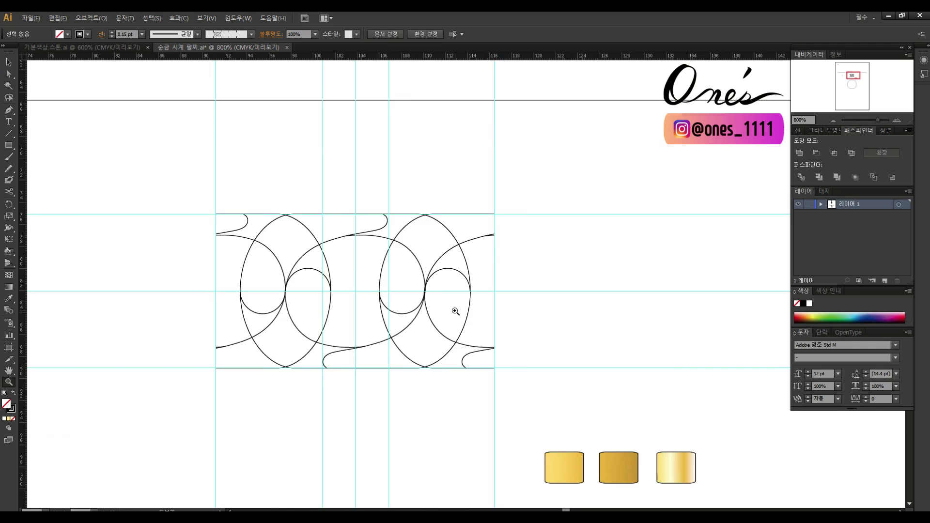
# Step: Cut the left link's upper curves where they cross and delete the arc and oval segments hidden behind the upper band
pyautogui.moveTo(280, 172); pyautogui.dragTo(484, 330)
pyautogui.keyDown('ctrl'); pyautogui.click(355, 258); pyautogui.keyUp('ctrl')
pyautogui.keyDown('ctrl'); pyautogui.click(350, 253); pyautogui.keyUp('ctrl')
pyautogui.moveTo(435, 247); pyautogui.dragTo(435, 247)
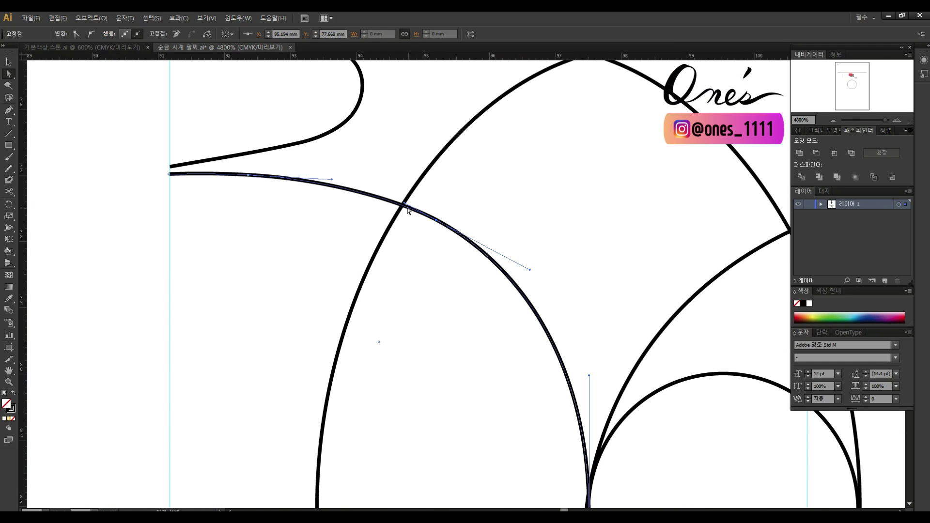
pyautogui.press('c')
pyautogui.scroll(-3, 507, 218)
pyautogui.hscroll(2, 546, 276)
pyautogui.scroll(5, 572, 289)
pyautogui.moveTo(573, 289); pyautogui.dragTo(557, 351)
pyautogui.click(634, 371)
pyautogui.press('a')
pyautogui.scroll(-10, 500, 396)
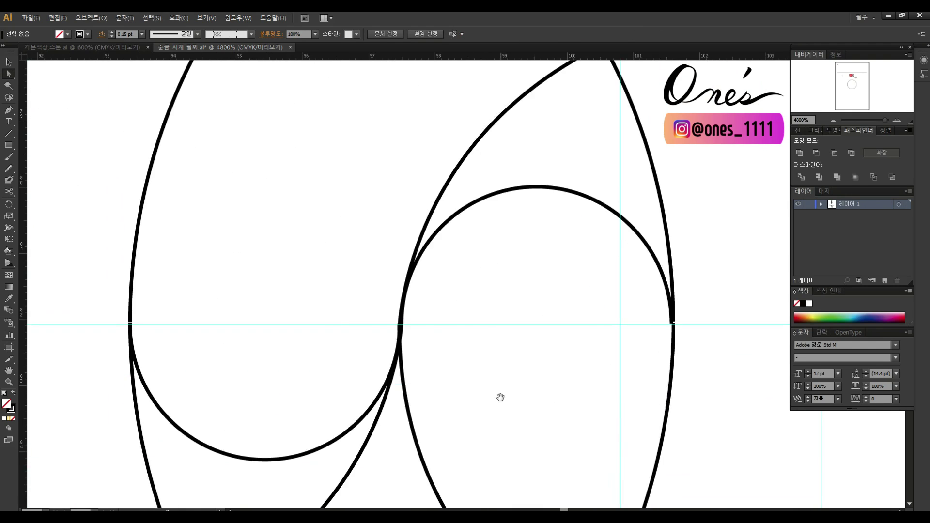
# Step: Cut the left link's lower curves at their crossings and delete the oval and arc segments hidden behind the lower band
pyautogui.hscroll(-3, 483, 287)
pyautogui.press('c')
pyautogui.click(371, 306)
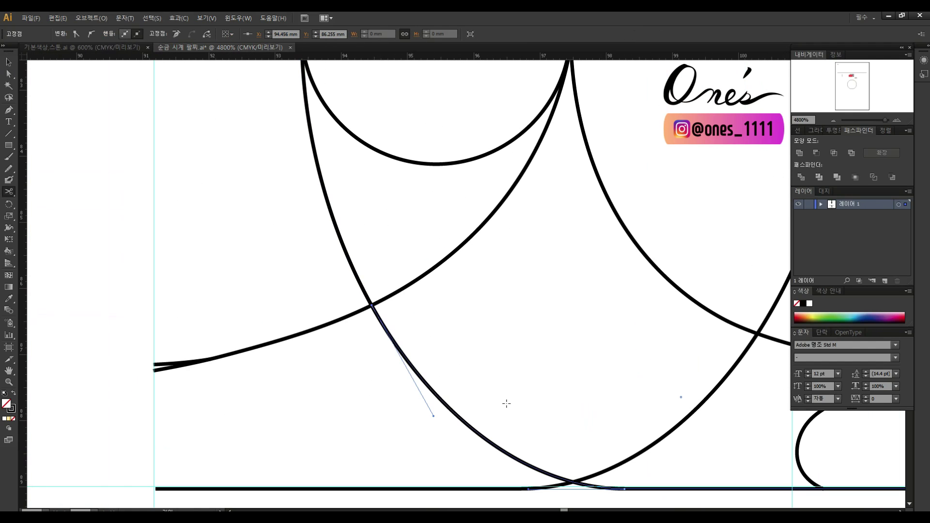
pyautogui.press('Delete')
pyautogui.scroll(5, 474, 440)
pyautogui.hscroll(4, 457, 401)
pyautogui.click(492, 318)
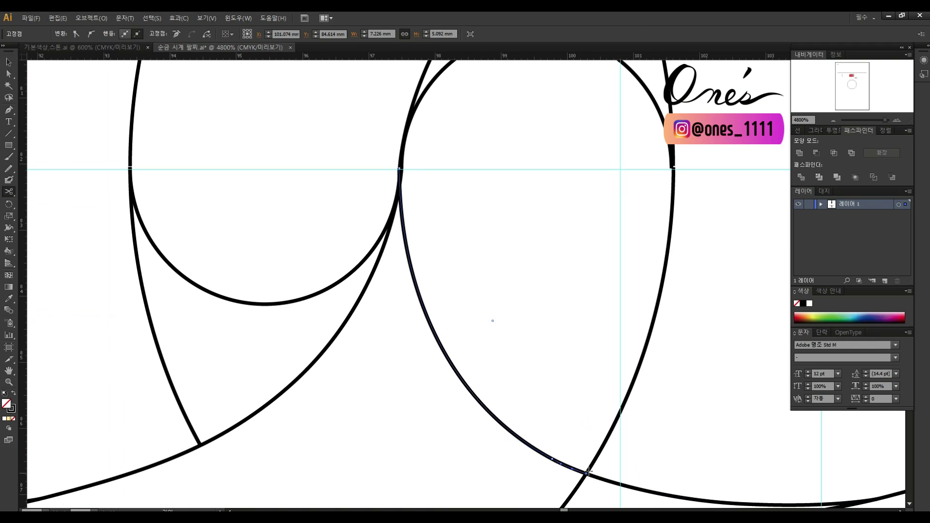
pyautogui.press('c')
# Step: Trim the right link's upper overlaps by cutting the inner arc and the oval's right side at the crossings and deleting the hidden segments
pyautogui.press('z')
pyautogui.keyDown('alt'); pyautogui.click(604, 282); pyautogui.keyUp('alt')
pyautogui.hscroll(3, 530, 290)
pyautogui.click(500, 251)
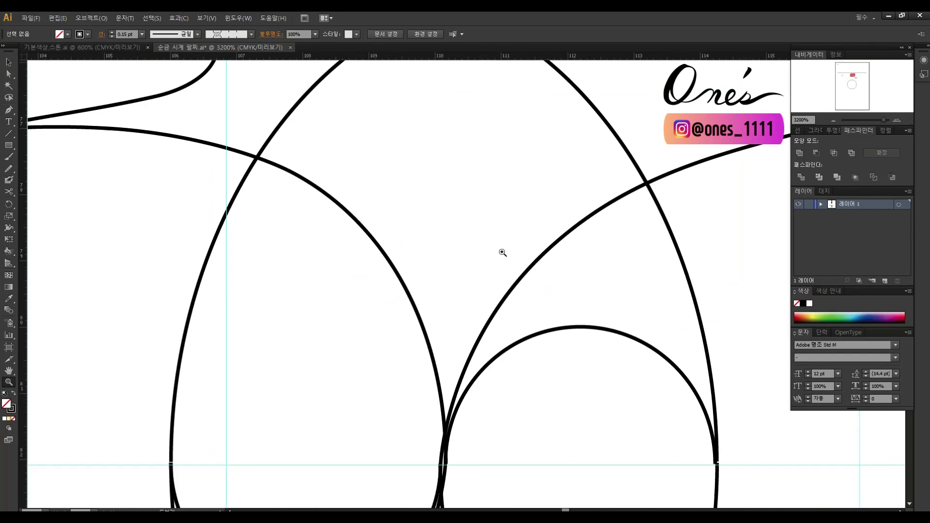
pyautogui.scroll(3, 557, 211)
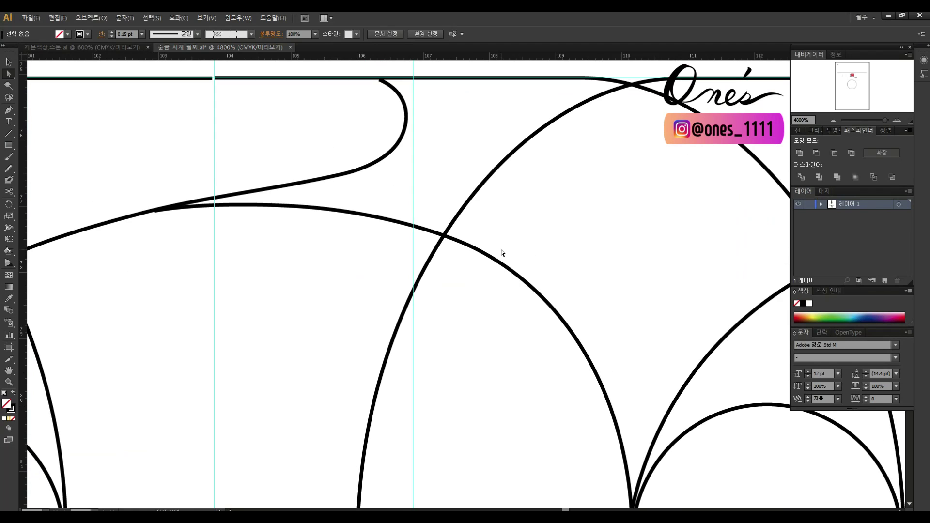
pyautogui.press('c')
pyautogui.scroll(-5, 563, 192)
pyautogui.scroll(3, 563, 192)
pyautogui.hscroll(2, 563, 192)
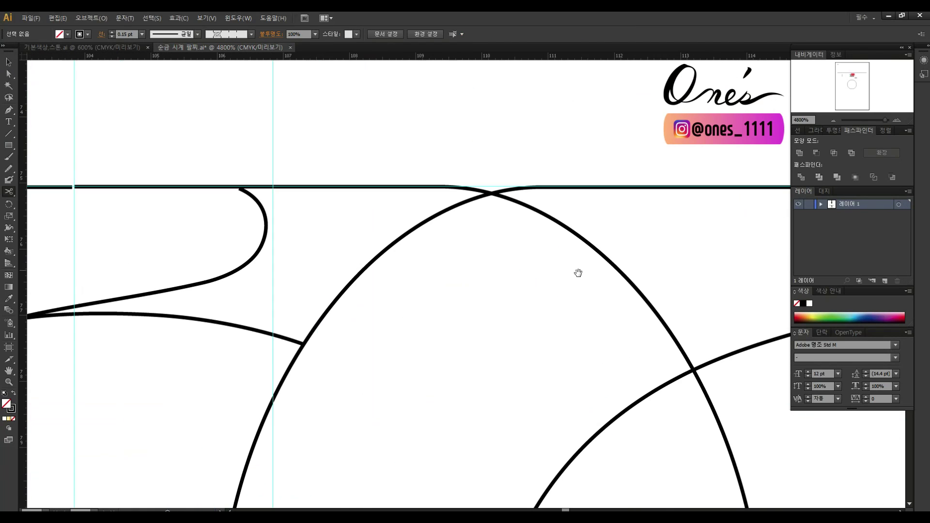
pyautogui.click(694, 371)
pyautogui.press('a')
pyautogui.click(693, 355)
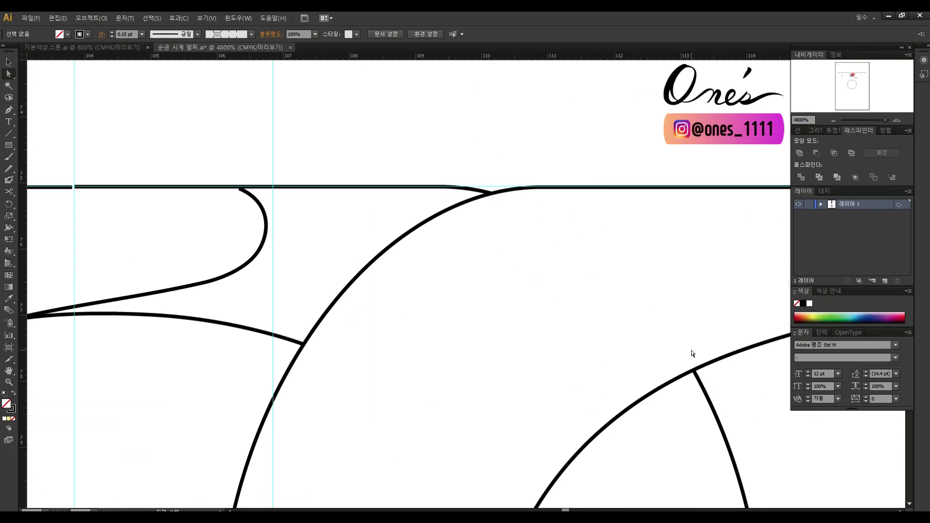
# Step: Trim the right link's lower overlaps, deleting the oval's lower-left segment and the inner arc segment hidden behind the band
pyautogui.scroll(8, 531, 239)
pyautogui.hscroll(-3, 352, 248)
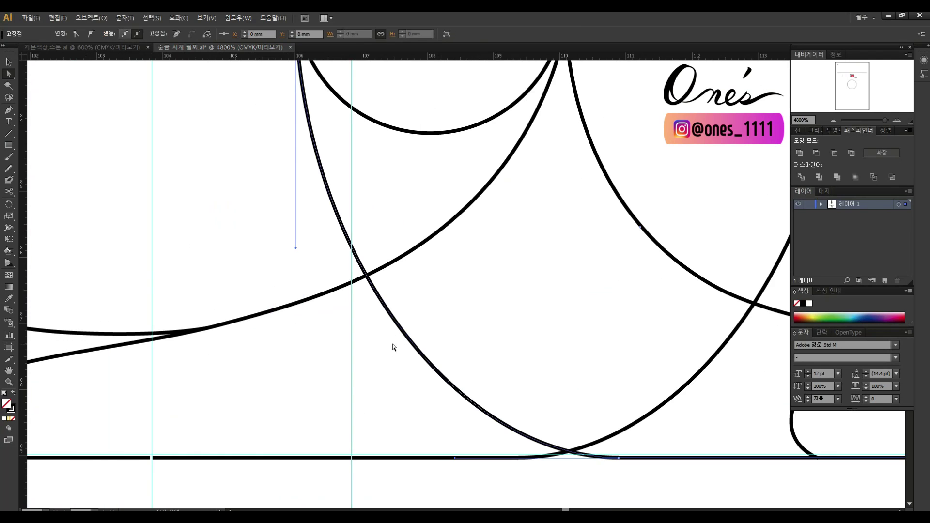
pyautogui.click(511, 429)
pyautogui.scroll(5, 499, 353)
pyautogui.hscroll(6, 499, 354)
pyautogui.scroll(-3, 519, 297)
pyautogui.click(524, 352)
pyautogui.hotkey('ctrl', 'shift', 'a')
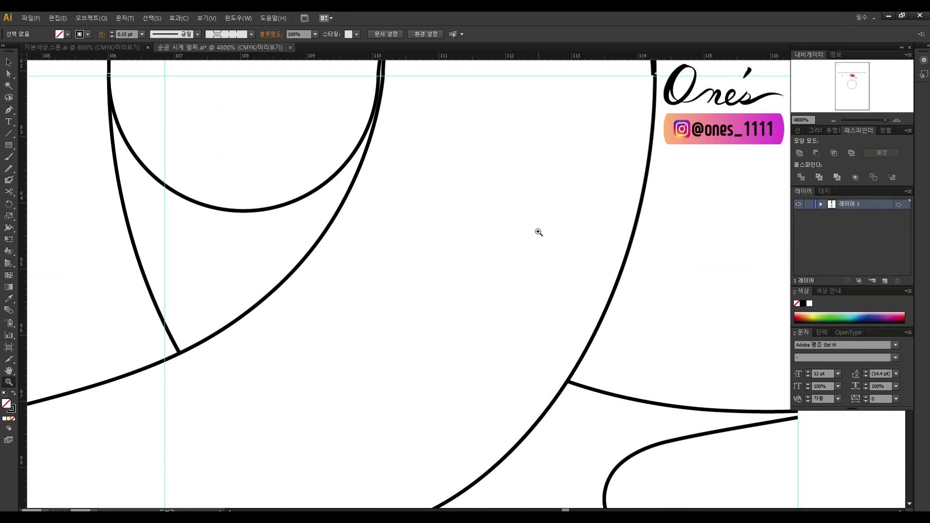
# Step: Group the trimmed two-link pattern and save it as a pattern brush named 순금 팔찌
pyautogui.hotkey('ctrl', '-')
pyautogui.hotkey('ctrl', '-')
pyautogui.hotkey('ctrl', '-')
pyautogui.hotkey('ctrl', '-')
pyautogui.hotkey('alt', 'w')
pyautogui.click(261, 259)
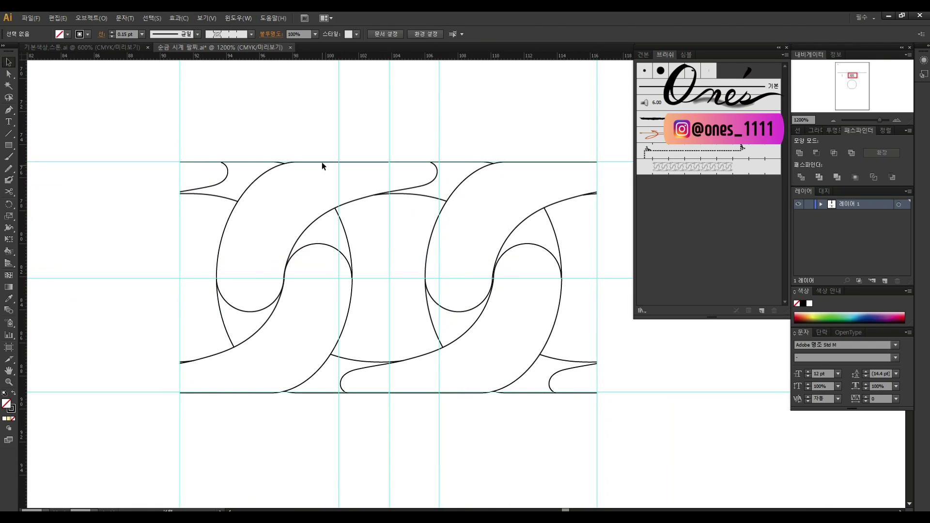
pyautogui.moveTo(335, 283); pyautogui.dragTo(335, 282)
pyautogui.moveTo(525, 223); pyautogui.dragTo(699, 208)
pyautogui.click(516, 248)
pyautogui.click(544, 269)
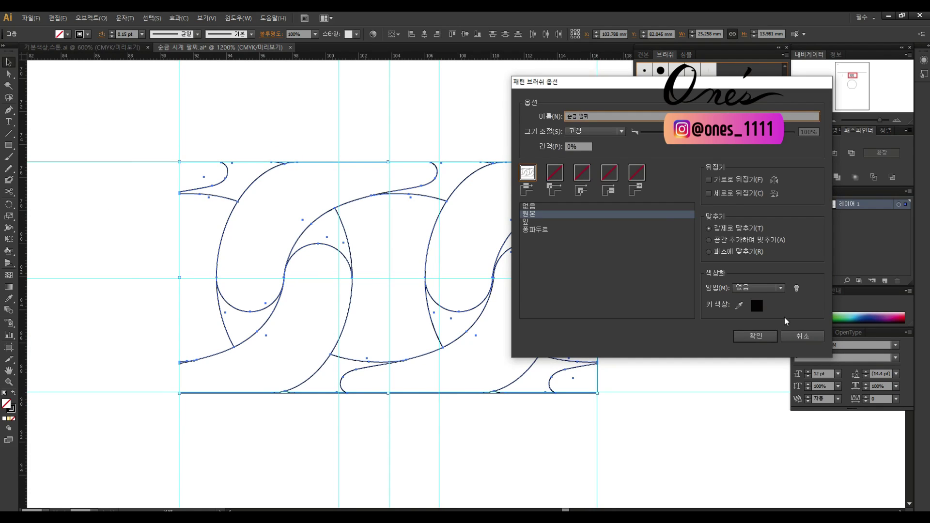
pyautogui.click(766, 334)
pyautogui.click(625, 353)
# Step: Apply the new chain pattern brush to the 180 mm horizontal line
pyautogui.press('z')
pyautogui.keyDown('alt'); pyautogui.click(474, 281); pyautogui.keyUp('alt')
pyautogui.keyDown('alt'); pyautogui.click(473, 281); pyautogui.keyUp('alt')
pyautogui.keyDown('alt'); pyautogui.click(473, 281); pyautogui.keyUp('alt')
pyautogui.keyDown('alt'); pyautogui.click(473, 281); pyautogui.keyUp('alt')
pyautogui.press('v')
pyautogui.click(414, 176)
pyautogui.click(645, 182)
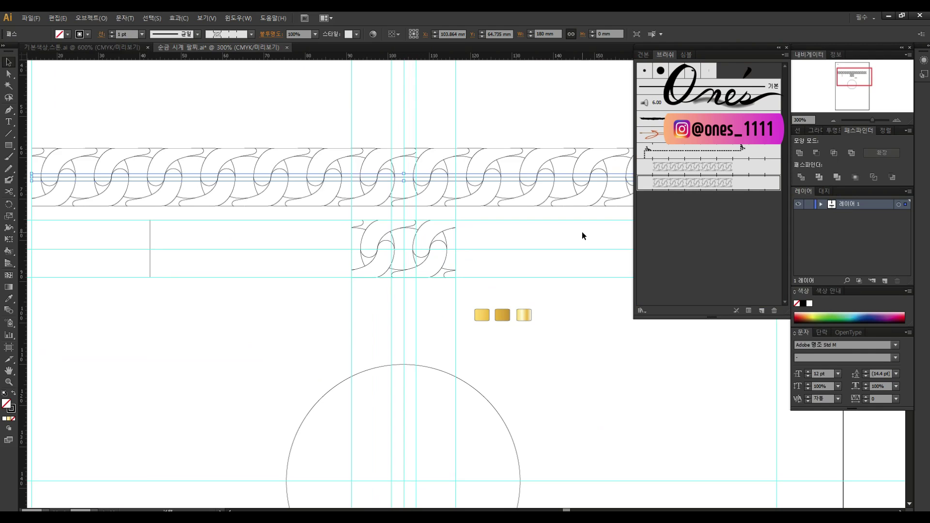
pyautogui.click(597, 209)
# Step: Apply the new chain pattern brush to the 56.5 mm circle and hide the brush library
pyautogui.scroll(2, 571, 290)
pyautogui.hscroll(4, 414, 149)
pyautogui.hscroll(-4, 473, 151)
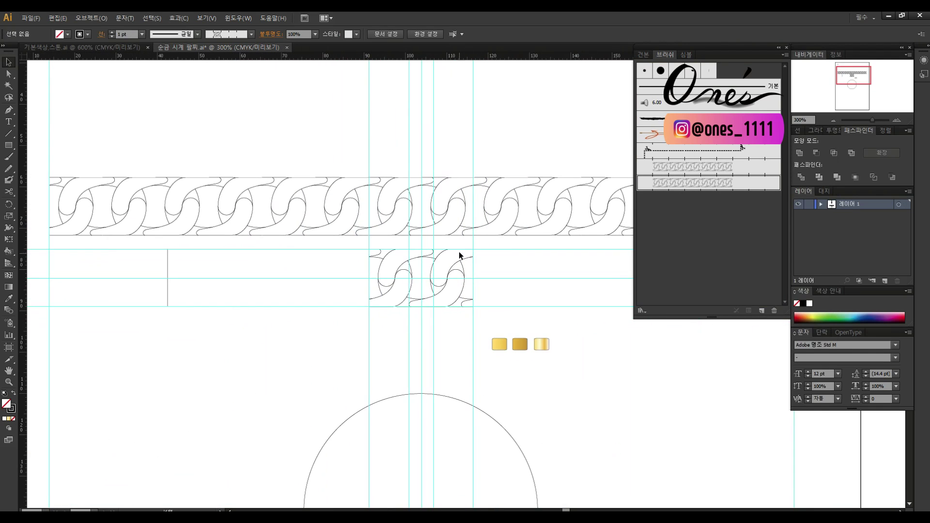
pyautogui.scroll(-5, 540, 295)
pyautogui.click(486, 241)
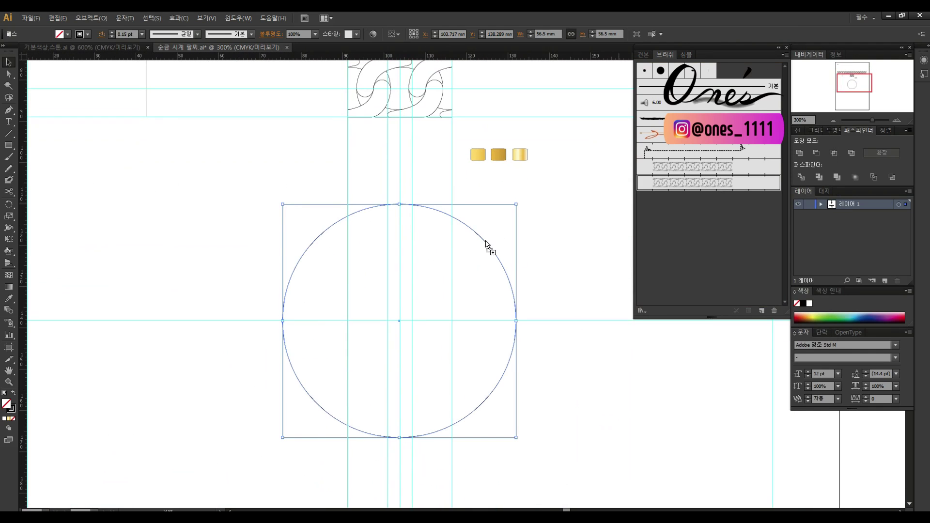
pyautogui.click(454, 289)
pyautogui.hscroll(-1, 484, 218)
pyautogui.press('F5')
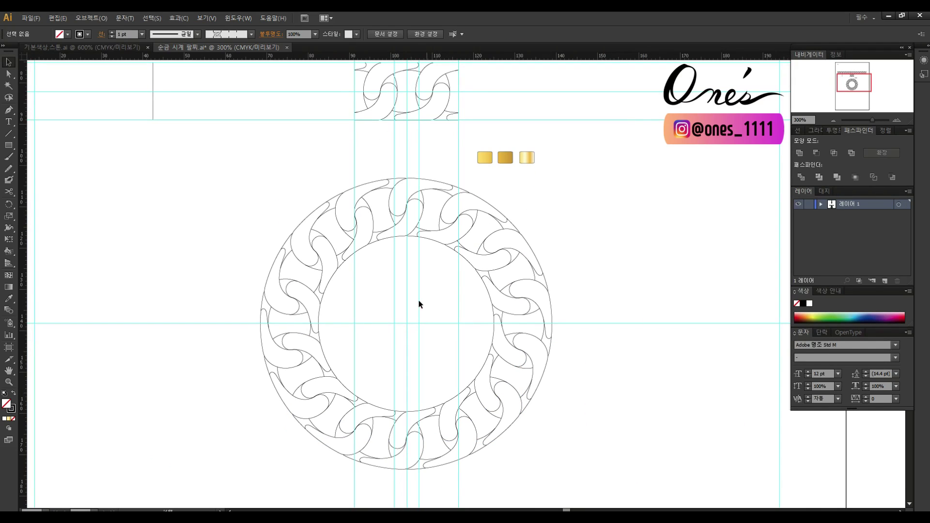
# Step: Expand the appearance of both the circular and the straight brushed chains into editable paths
pyautogui.click(348, 224)
pyautogui.click(91, 18)
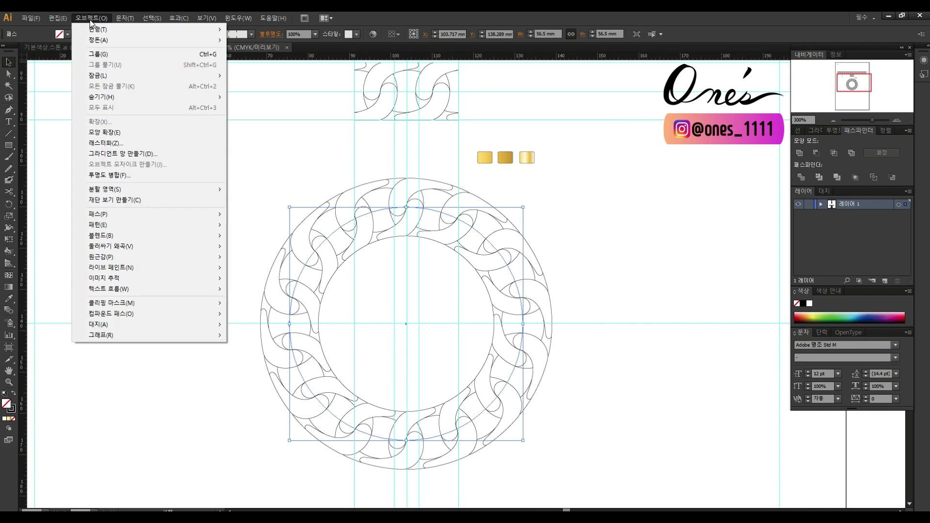
pyautogui.click(147, 137)
pyautogui.click(594, 251)
pyautogui.scroll(4, 484, 194)
pyautogui.hscroll(-1, 485, 193)
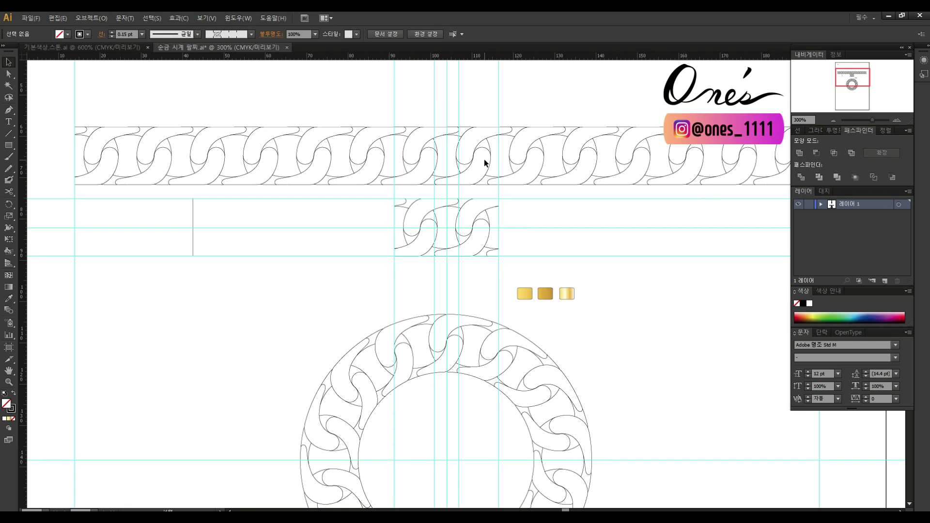
pyautogui.click(483, 156)
pyautogui.click(91, 18)
pyautogui.click(147, 137)
# Step: Move the straight chain down between the horizontal guides and make it a Live Paint group
pyautogui.moveTo(45, 158); pyautogui.dragTo(777, 253)
pyautogui.click(91, 18)
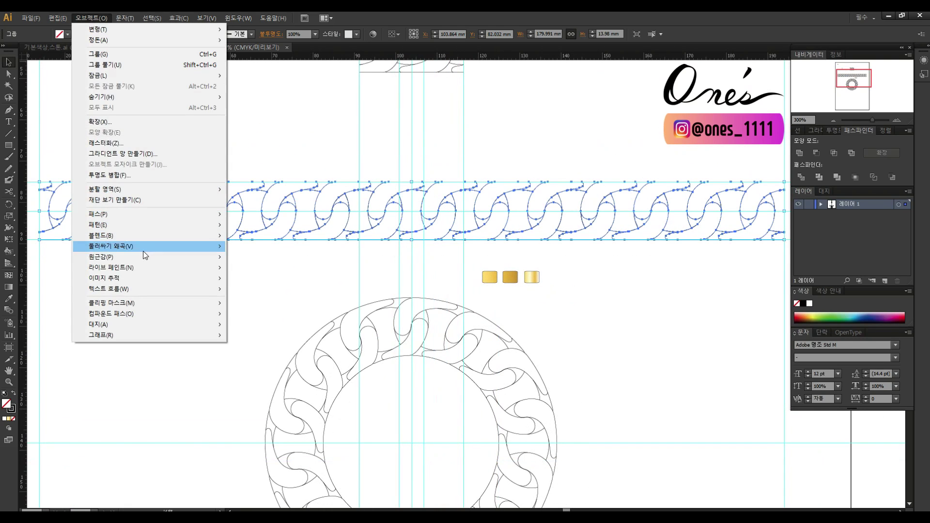
pyautogui.moveTo(203, 268)
pyautogui.click(238, 267)
pyautogui.click(238, 266)
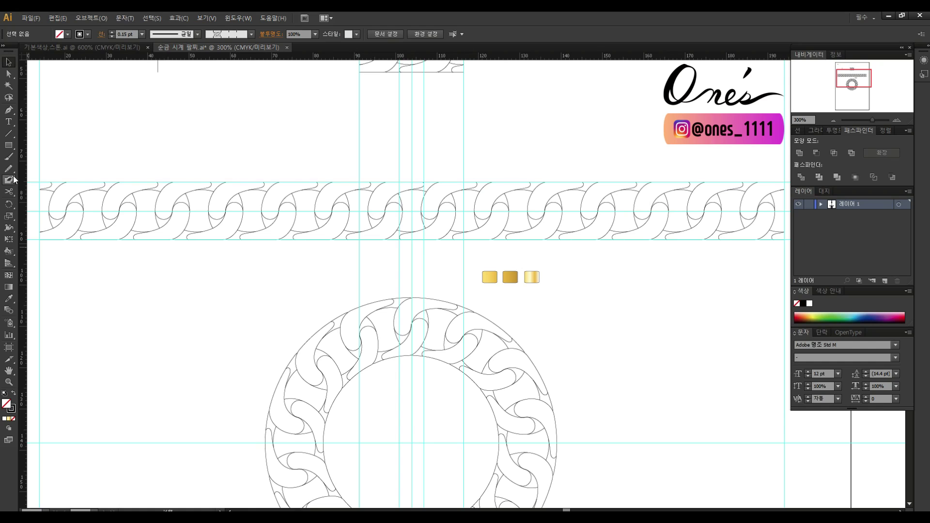
# Step: Fill the straight chain's front link bands with the white-highlighted gold gradient using Live Paint Bucket
pyautogui.moveTo(11, 252); pyautogui.dragTo(148, 262)
pyautogui.moveTo(57, 259); pyautogui.dragTo(454, 258)
pyautogui.click(531, 277)
pyautogui.moveTo(416, 186); pyautogui.dragTo(775, 177)
pyautogui.click(518, 287)
pyautogui.moveTo(368, 183)
pyautogui.mouseDown()
pyautogui.moveTo(142, 184)
pyautogui.moveTo(91, 212)
pyautogui.moveTo(661, 210)
pyautogui.moveTo(781, 222)
pyautogui.mouseUp()
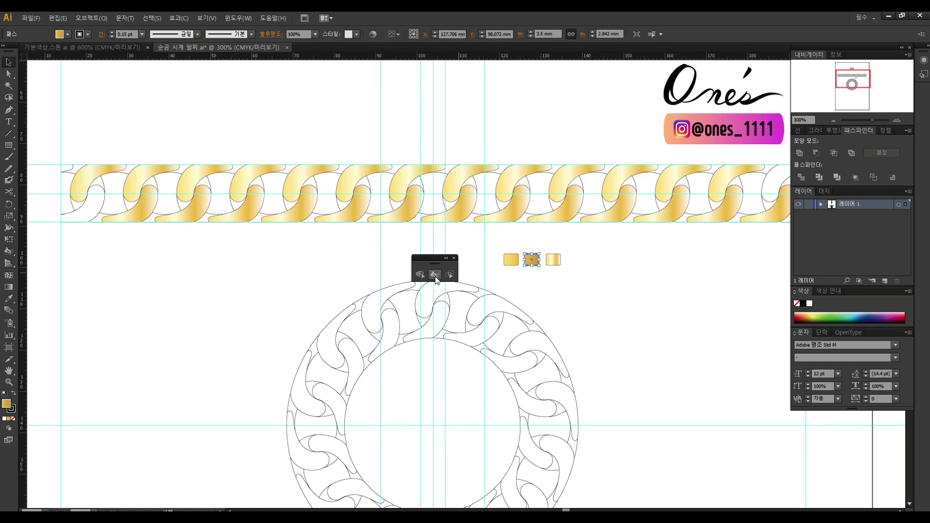
# Step: Fill the recessed areas between the straight chain's link bands with the darker gold gradient
pyautogui.moveTo(401, 170)
pyautogui.mouseDown()
pyautogui.moveTo(345, 197)
pyautogui.moveTo(323, 222)
pyautogui.moveTo(295, 205)
pyautogui.moveTo(336, 169)
pyautogui.moveTo(312, 184)
pyautogui.moveTo(367, 182)
pyautogui.moveTo(284, 169)
pyautogui.moveTo(236, 205)
pyautogui.moveTo(262, 216)
pyautogui.moveTo(207, 216)
pyautogui.moveTo(187, 204)
pyautogui.moveTo(229, 171)
pyautogui.moveTo(137, 201)
pyautogui.moveTo(152, 216)
pyautogui.moveTo(112, 184)
pyautogui.mouseUp()
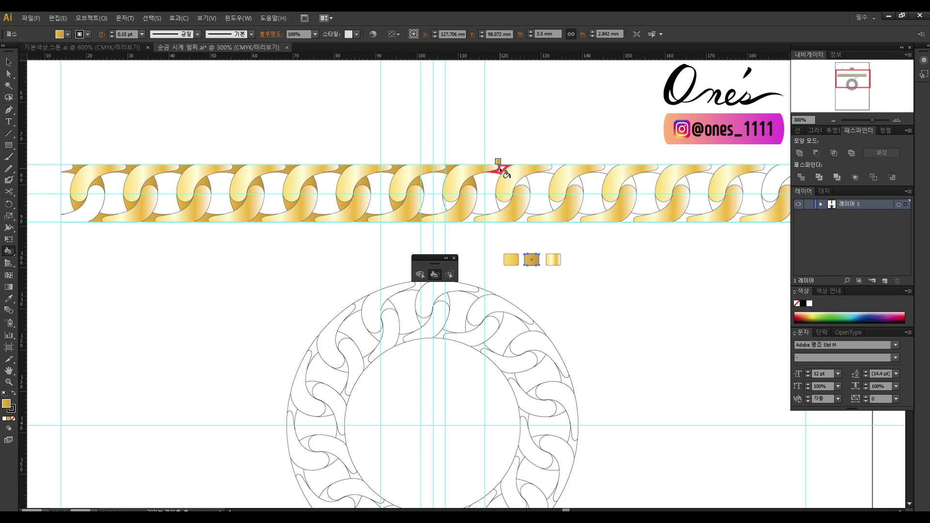
pyautogui.moveTo(551, 201); pyautogui.dragTo(606, 173)
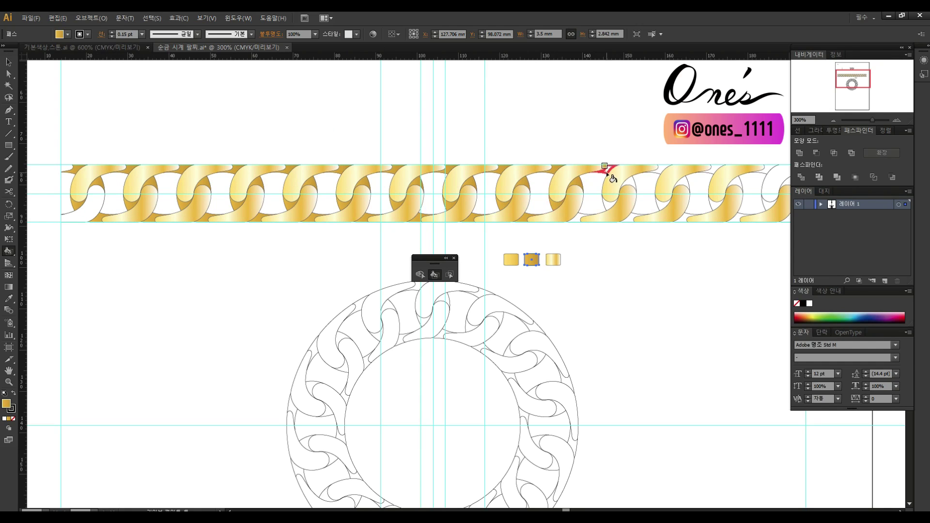
pyautogui.moveTo(610, 205); pyautogui.dragTo(634, 218)
pyautogui.moveTo(685, 181)
pyautogui.mouseDown()
pyautogui.moveTo(690, 196)
pyautogui.moveTo(718, 206)
pyautogui.mouseUp()
pyautogui.hscroll(3, 769, 209)
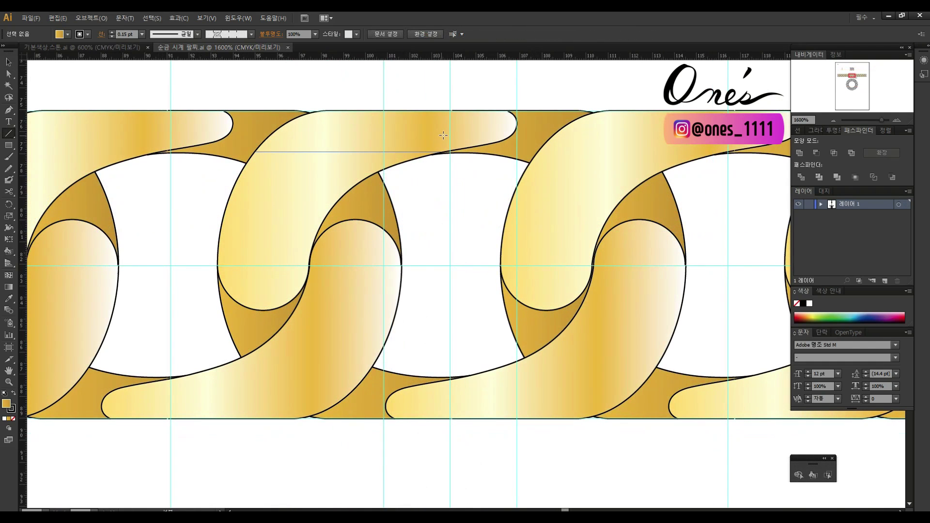
# Step: Draw a horizontal line about 8.5 mm long across a link's upper band with a 0.2 pt stroke
pyautogui.moveTo(443, 135); pyautogui.dragTo(443, 136)
pyautogui.press('v')
pyautogui.click(799, 131)
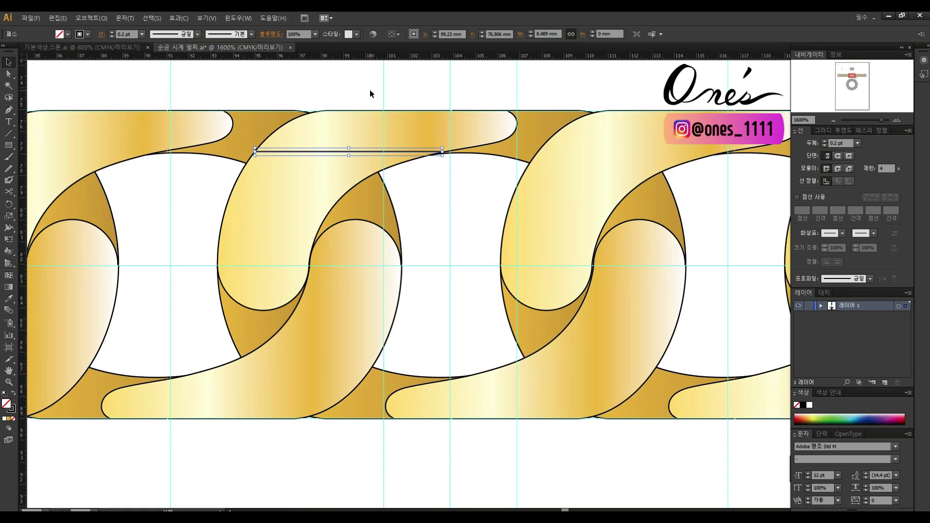
pyautogui.click(370, 89)
pyautogui.hotkey('ctrl', '=')
pyautogui.click(401, 153)
pyautogui.click(567, 178)
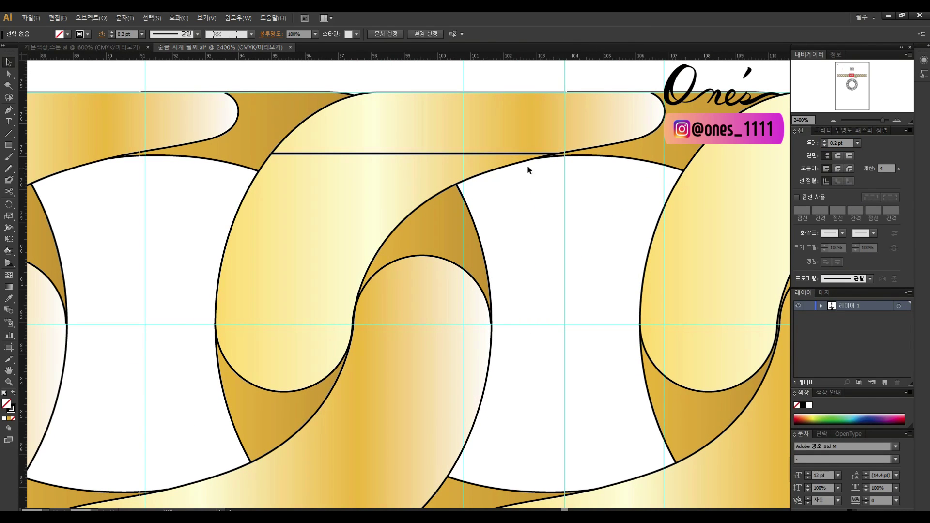
# Step: Place two copies of the horizontal line lower on the link and shorten the lowest one to the band's width
pyautogui.moveTo(367, 154); pyautogui.dragTo(332, 214)
pyautogui.moveTo(332, 214); pyautogui.dragTo(310, 299)
pyautogui.moveTo(503, 298); pyautogui.dragTo(357, 306)
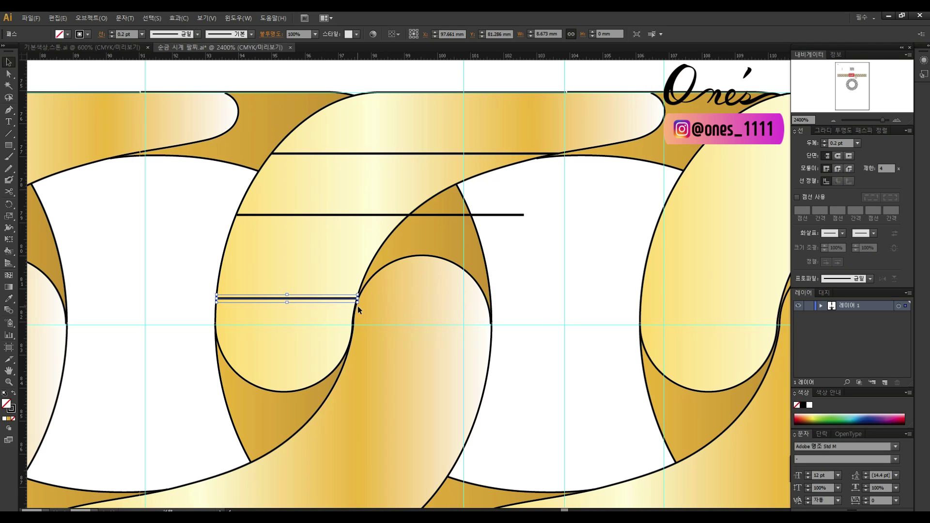
# Step: Shift the two lower lines slightly further down and shorten the middle one to the band's right edge
pyautogui.moveTo(380, 217); pyautogui.dragTo(372, 233)
pyautogui.click(332, 299)
pyautogui.moveTo(330, 298); pyautogui.dragTo(331, 310)
pyautogui.click(513, 233)
pyautogui.moveTo(512, 232); pyautogui.dragTo(392, 233)
pyautogui.click(520, 251)
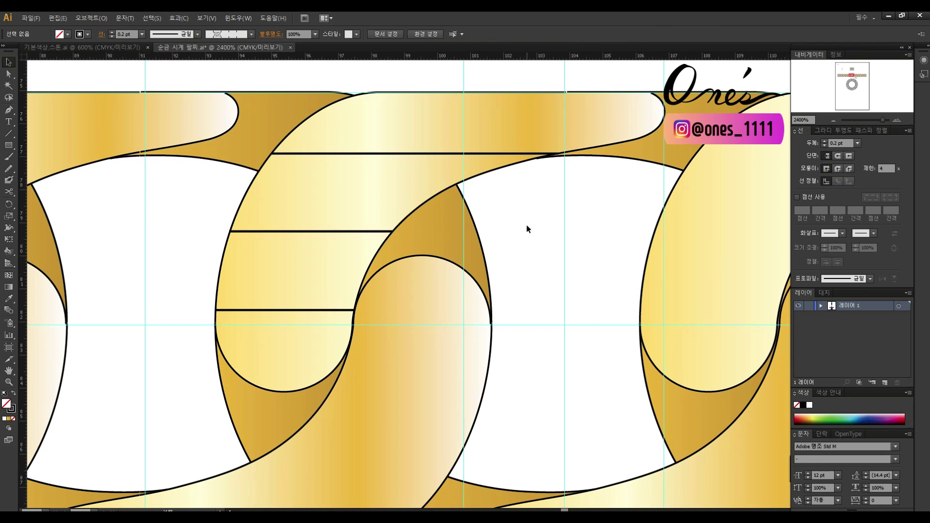
# Step: Lower the top line slightly and shorten it to fit between the band's edges
pyautogui.moveTo(373, 154)
pyautogui.mouseDown()
pyautogui.moveTo(368, 160)
pyautogui.moveTo(390, 159)
pyautogui.mouseUp()
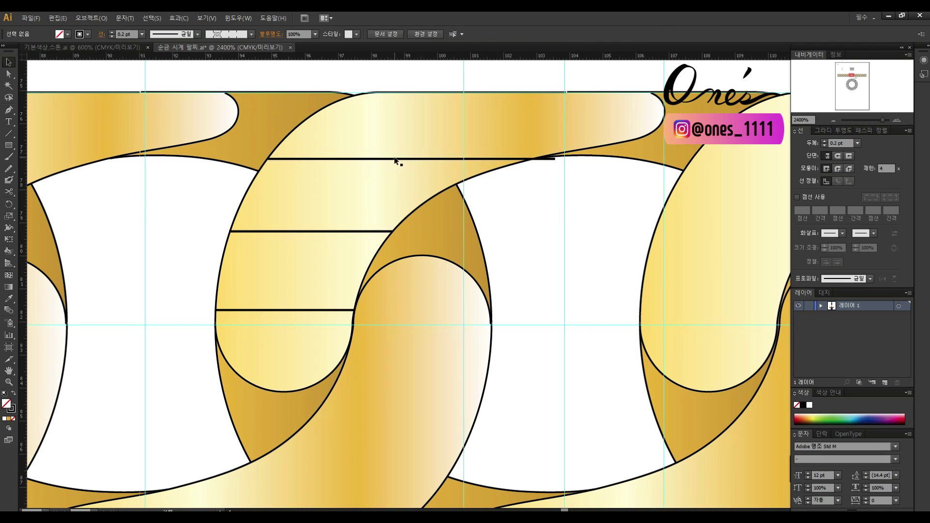
pyautogui.click(267, 159)
pyautogui.click(529, 180)
# Step: Draw a Pen curve along the band's centre from its top edge down to the rounded lower end
pyautogui.moveTo(522, 244); pyautogui.dragTo(499, 276)
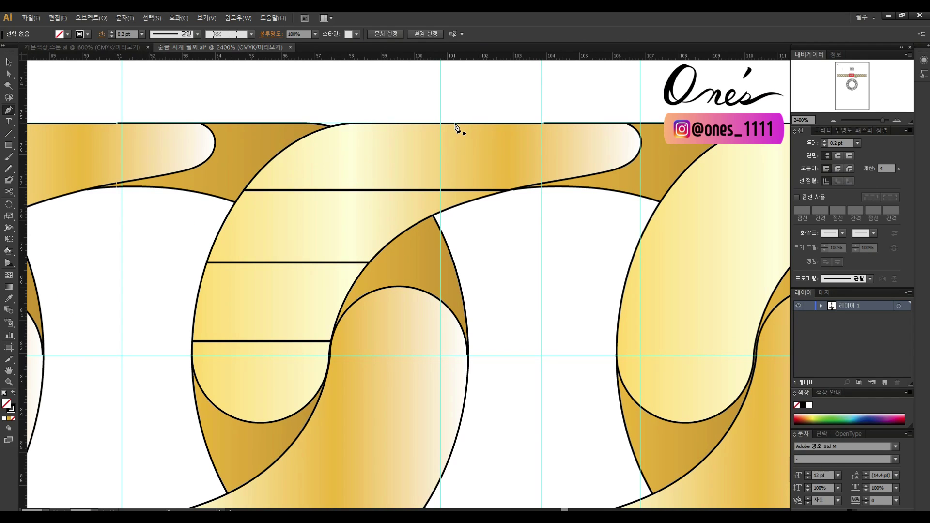
pyautogui.click(411, 124)
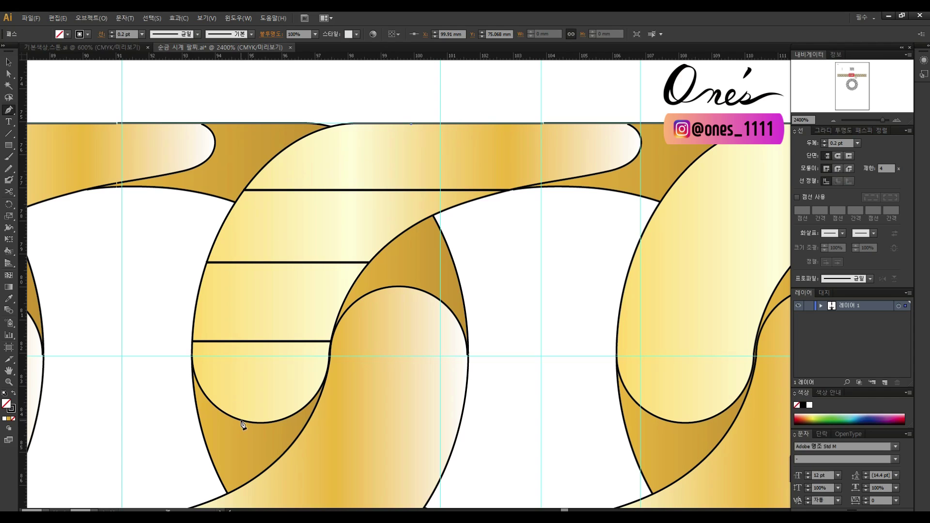
pyautogui.moveTo(252, 423); pyautogui.dragTo(264, 503)
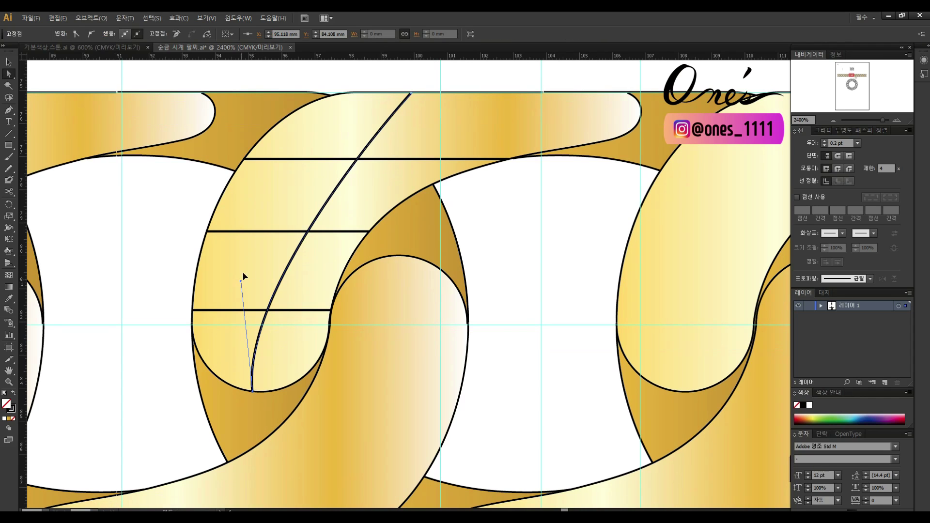
# Step: Move the centre curve's upper end to the right onto the vertical guide and bow the curve more to follow the band
pyautogui.moveTo(241, 280); pyautogui.dragTo(241, 184)
pyautogui.moveTo(411, 93); pyautogui.dragTo(440, 93)
pyautogui.moveTo(241, 184); pyautogui.dragTo(233, 178)
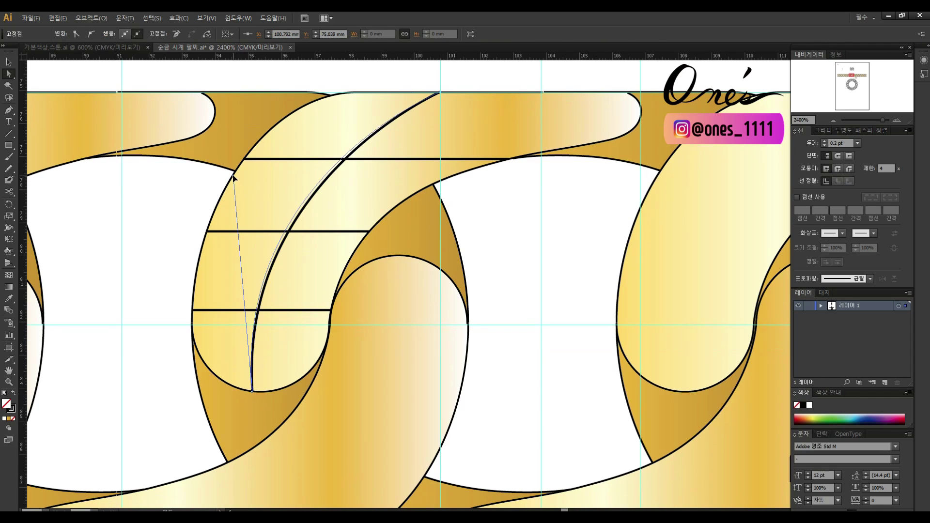
pyautogui.click(166, 242)
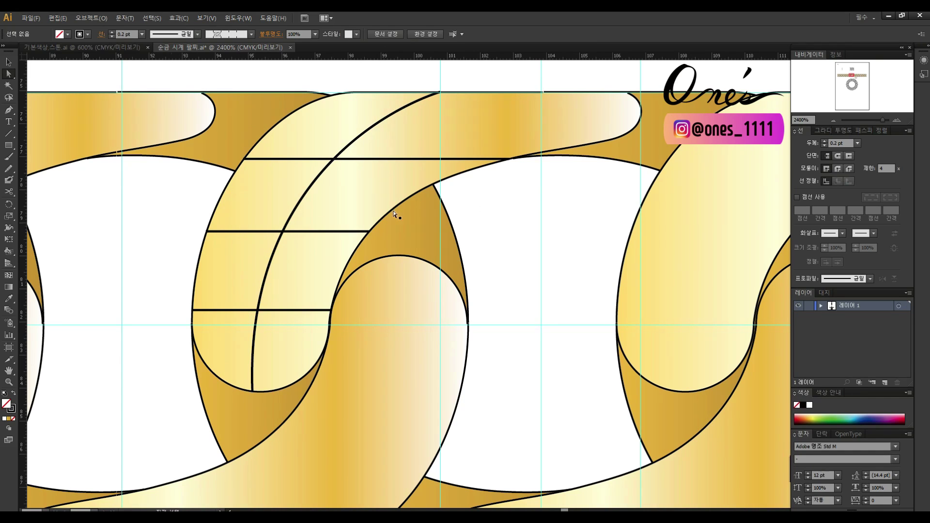
# Step: Draw a second curve from the band's top edge to the middle horizontal line's right end and bend it parallel to the first
pyautogui.hscroll(3, 426, 225)
pyautogui.scroll(1, 459, 235)
pyautogui.click(469, 123)
pyautogui.moveTo(308, 246); pyautogui.dragTo(232, 352)
pyautogui.click(308, 246)
pyautogui.moveTo(306, 249); pyautogui.dragTo(292, 263)
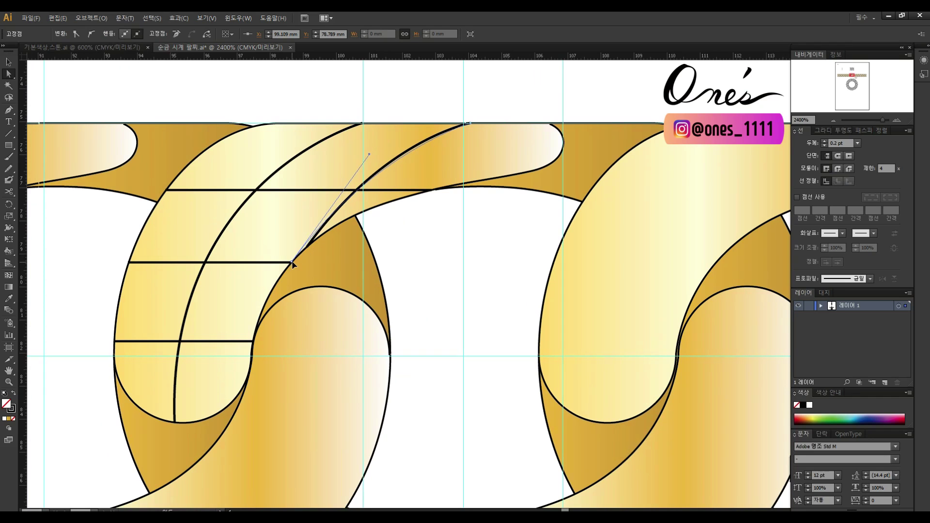
pyautogui.moveTo(370, 154); pyautogui.dragTo(339, 162)
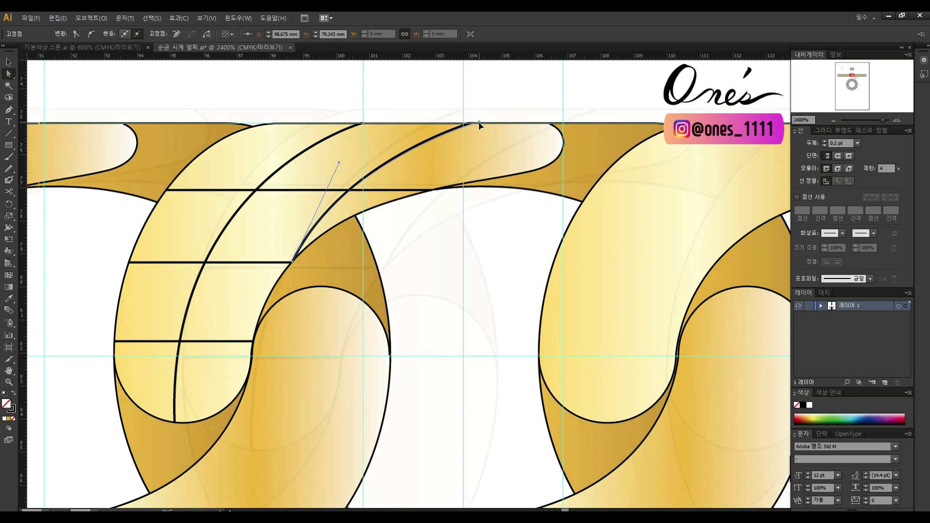
pyautogui.hotkey('ctrl', 'shift', 'a')
# Step: Draw straight diagonals across the cells in the band's left column and across the lower right cell
pyautogui.scroll(1, 339, 160)
pyautogui.press('\\')
pyautogui.moveTo(461, 111); pyautogui.dragTo(463, 110)
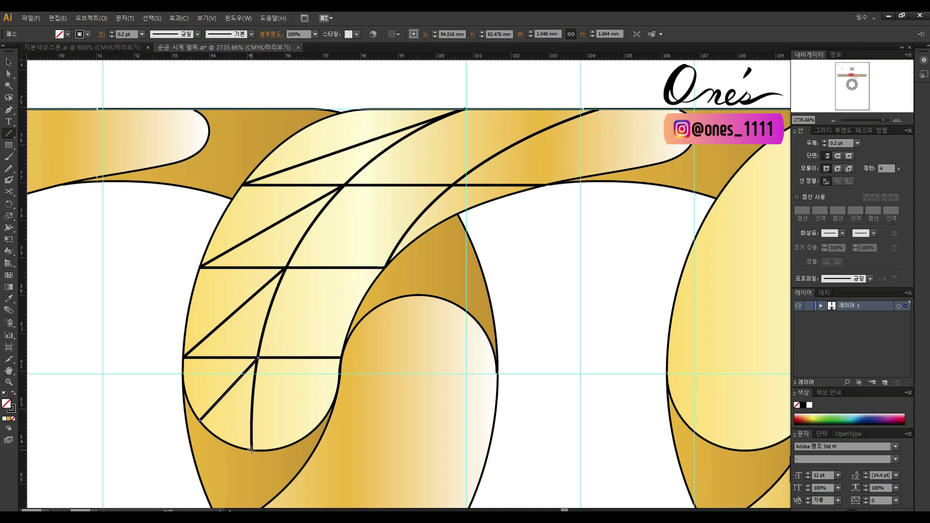
pyautogui.press('a')
pyautogui.click(131, 79)
pyautogui.hscroll(1, 311, 182)
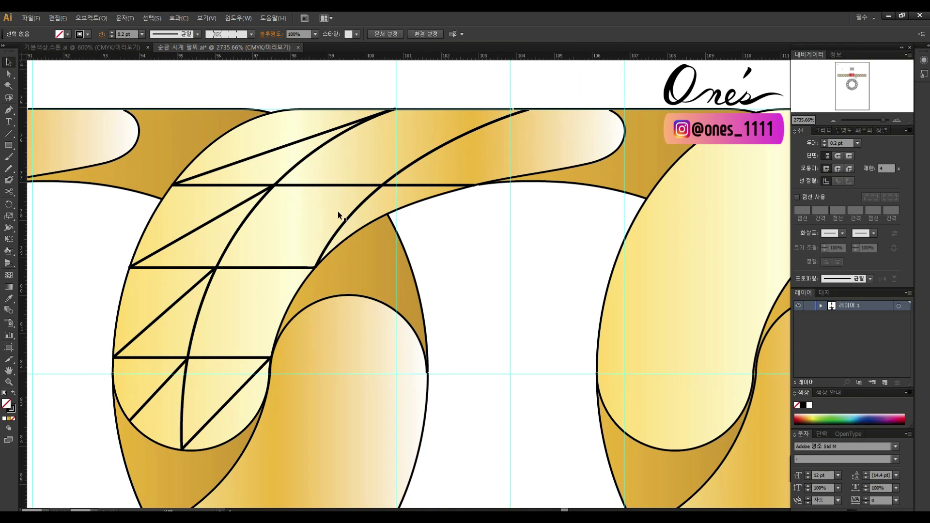
# Step: Extend the lowest left diagonal to the middle line's right end, with a bend at the centre curve's crossing with the lowest line
pyautogui.hscroll(-2, 311, 183)
pyautogui.click(334, 269)
pyautogui.moveTo(306, 359); pyautogui.dragTo(431, 267)
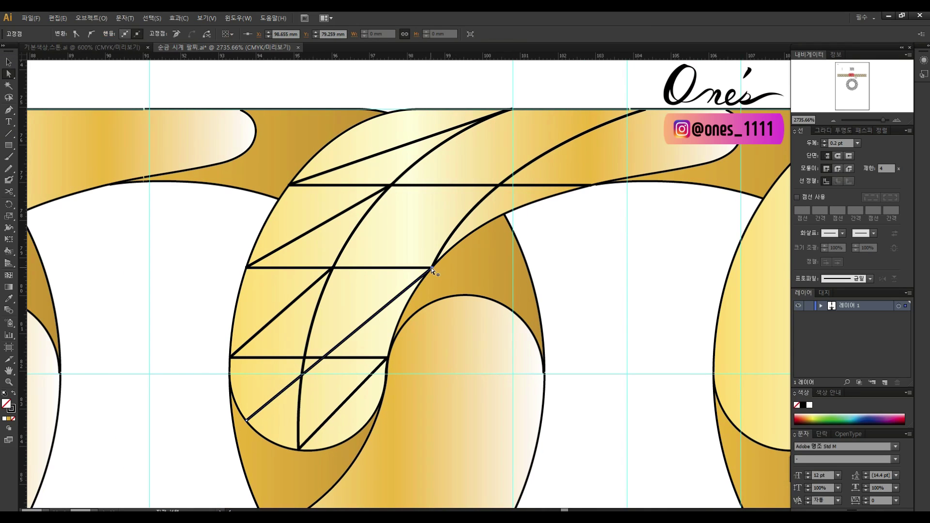
pyautogui.moveTo(305, 359); pyautogui.dragTo(305, 359)
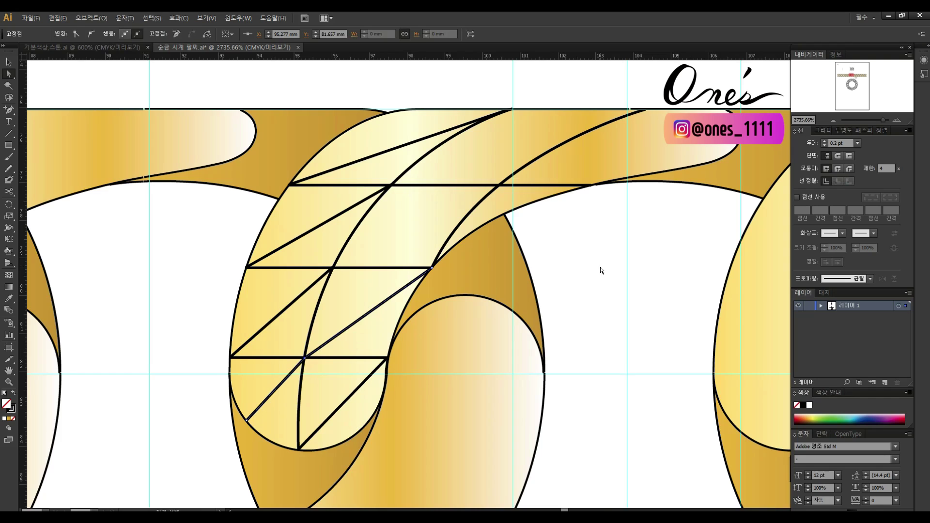
pyautogui.click(601, 267)
# Step: Extend the next two diagonals to the second curve's crossing with the top line and to its upper end, bending at the centre curve
pyautogui.moveTo(561, 251); pyautogui.dragTo(526, 285)
pyautogui.moveTo(298, 303); pyautogui.dragTo(463, 221)
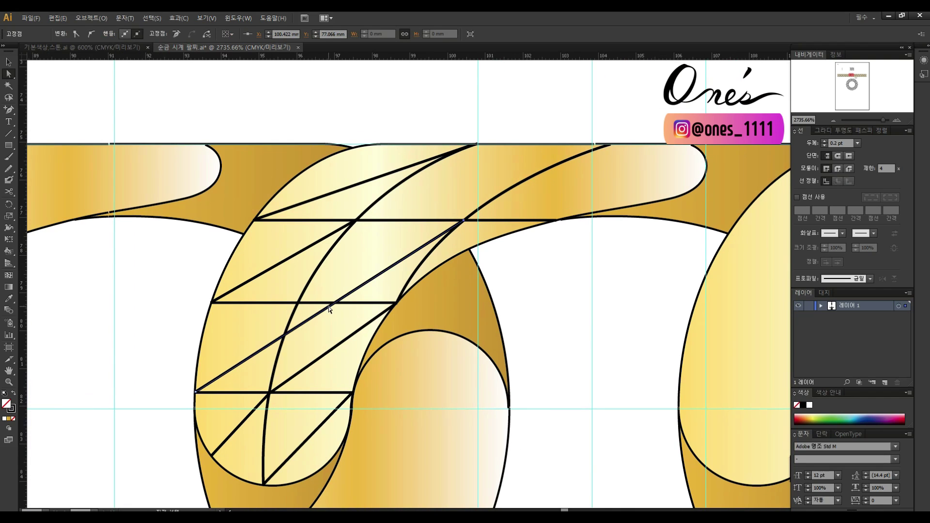
pyautogui.moveTo(357, 220); pyautogui.dragTo(609, 145)
pyautogui.click(391, 233)
pyautogui.moveTo(391, 233); pyautogui.dragTo(357, 220)
# Step: Convert the bend of the upper extended diagonal into a smooth curve through the centre curve's crossing
pyautogui.moveTo(44, 119); pyautogui.dragTo(318, 87)
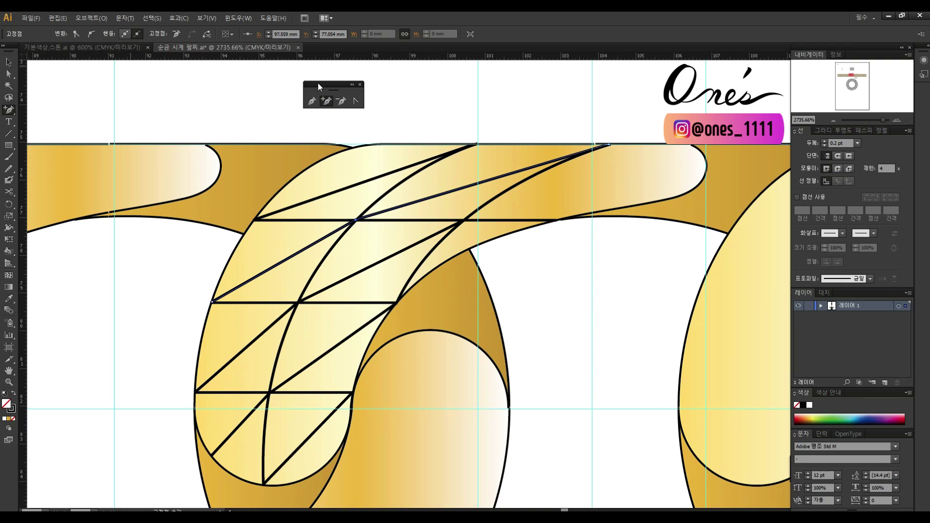
pyautogui.moveTo(355, 222); pyautogui.dragTo(461, 175)
pyautogui.keyDown('ctrl'); pyautogui.click(380, 212); pyautogui.keyUp('ctrl')
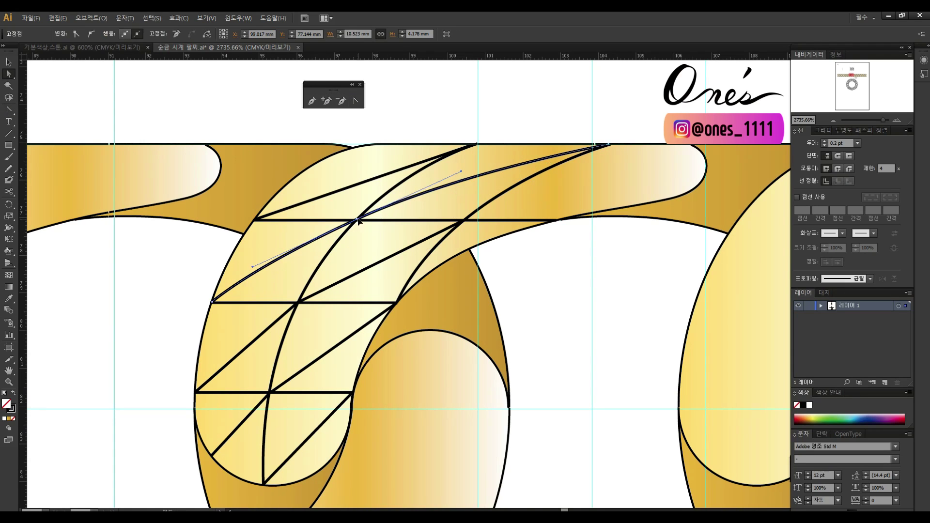
pyautogui.hotkey('ctrl', 'shift', 'a')
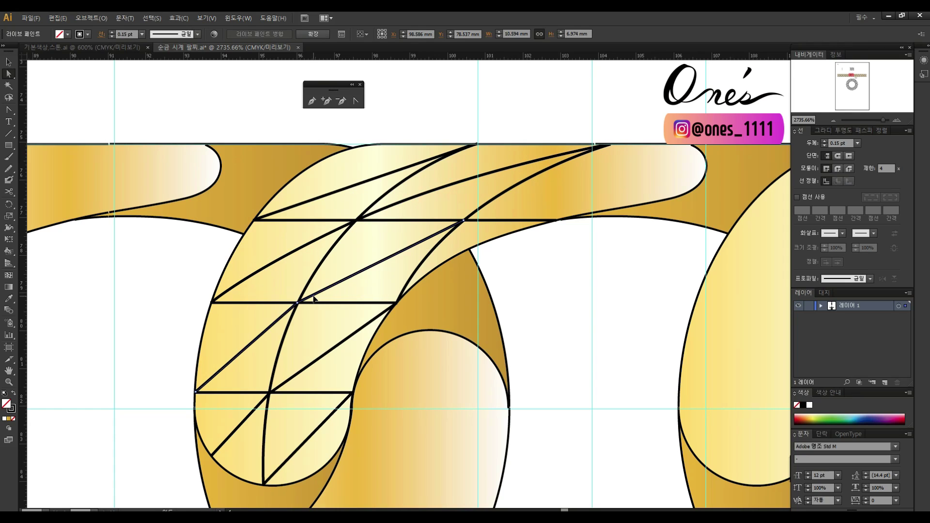
# Step: Smooth the bends of the two lower extended diagonals so they curve through their crossings with the centre curve
pyautogui.click(307, 297)
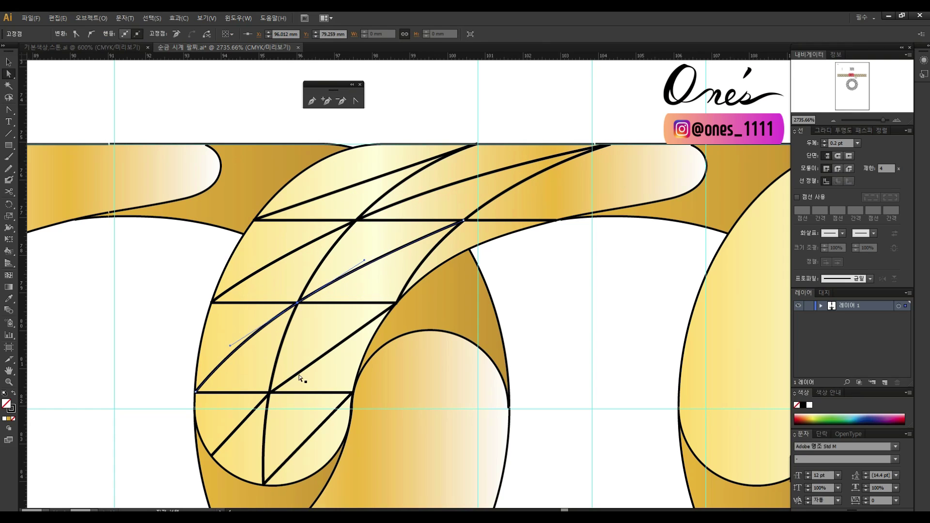
pyautogui.click(269, 393)
pyautogui.moveTo(269, 394); pyautogui.dragTo(322, 343)
pyautogui.press('a')
pyautogui.moveTo(219, 442); pyautogui.dragTo(239, 421)
pyautogui.click(541, 296)
# Step: Draw the last diagonal from the second curve's crossing with the top line to the band's upper right end and group the detail lines
pyautogui.moveTo(565, 245); pyautogui.dragTo(460, 280)
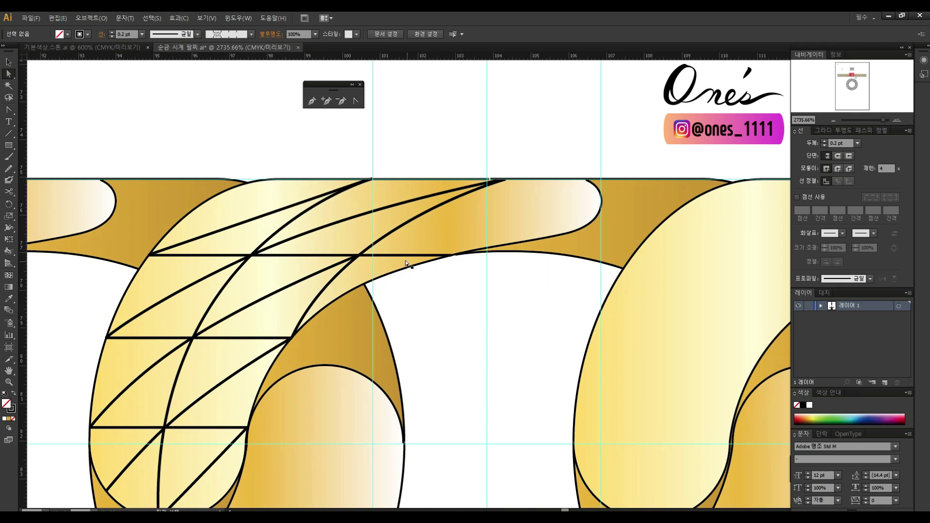
pyautogui.moveTo(358, 256); pyautogui.dragTo(586, 182)
pyautogui.hotkey('ctrl', '-')
pyautogui.hotkey('ctrl', '-')
pyautogui.hotkey('ctrl', '-')
pyautogui.rightClick(426, 156)
# Step: Create a copy of the detail line group rotated 180° about the guide intersection, onto the lower half of the next link
pyautogui.press('r')
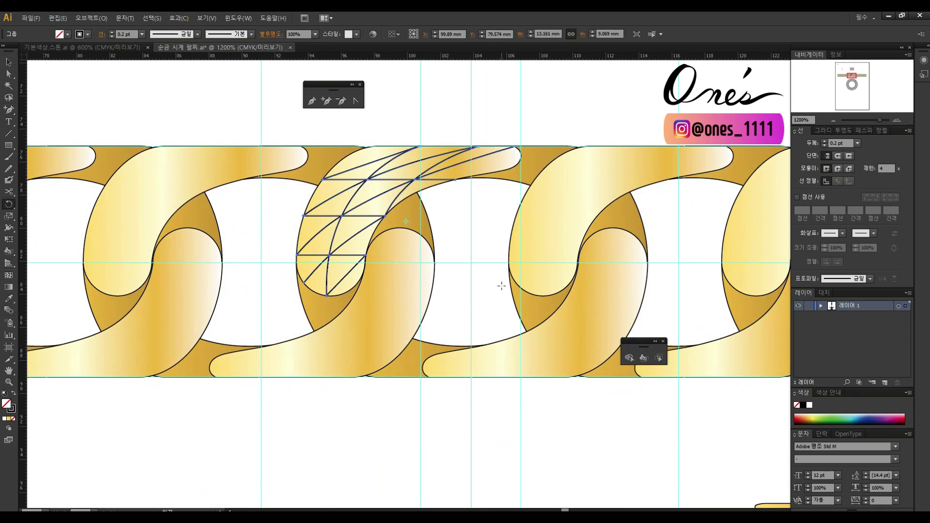
pyautogui.click(470, 262)
pyautogui.moveTo(466, 193); pyautogui.dragTo(483, 446)
pyautogui.keyDown('alt'); pyautogui.click(483, 445); pyautogui.keyUp('alt')
pyautogui.press('Escape')
pyautogui.press('v')
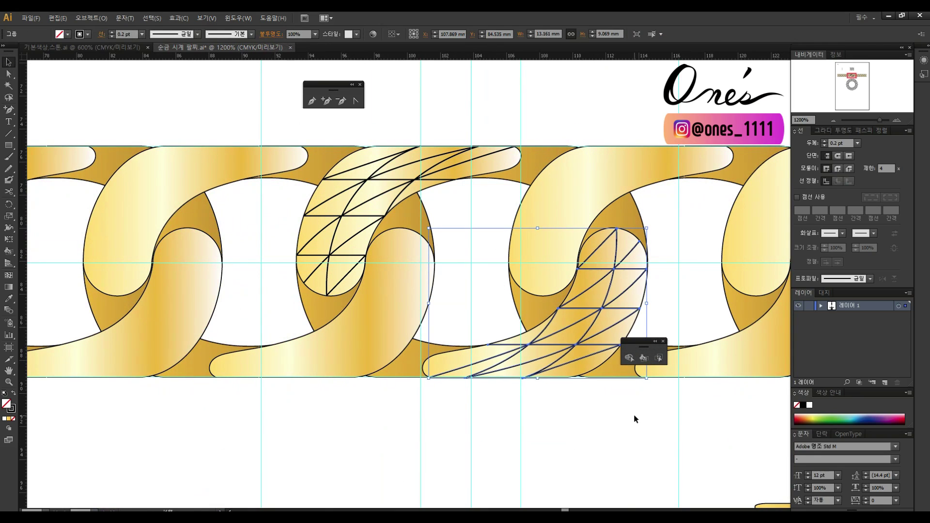
pyautogui.click(634, 414)
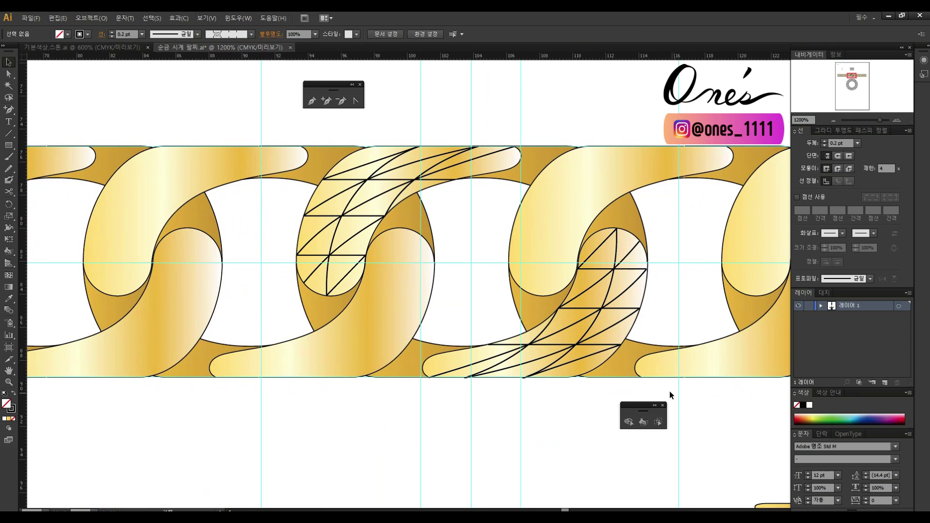
# Step: Adjust the ends of the copied horizontal lines so they meet the edges of the lower link band
pyautogui.scroll(2, 618, 364)
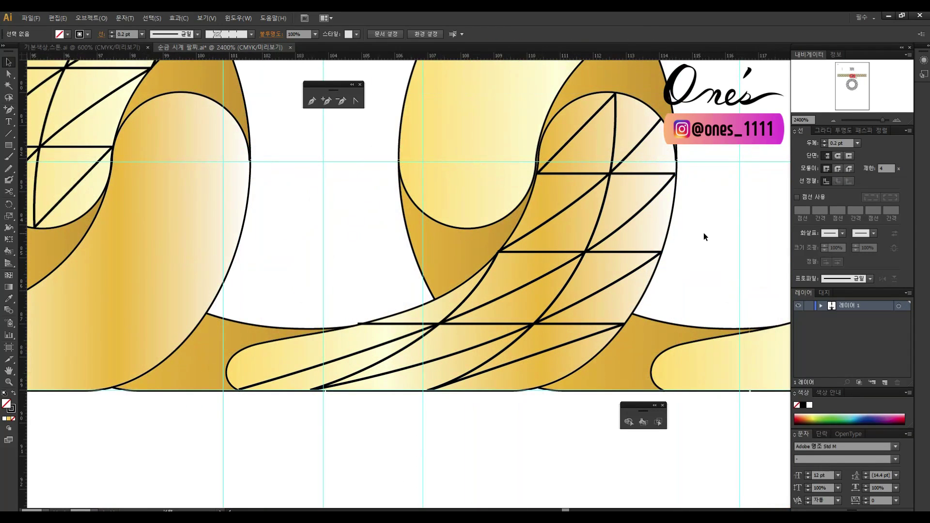
pyautogui.hscroll(-3, 629, 271)
pyautogui.moveTo(475, 308); pyautogui.dragTo(481, 307)
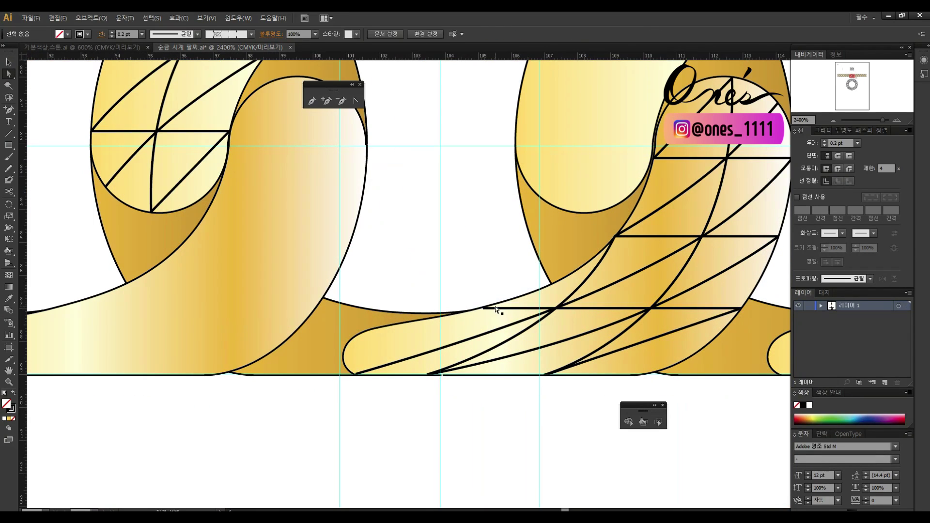
pyautogui.hscroll(4, 551, 254)
pyautogui.scroll(1, 551, 255)
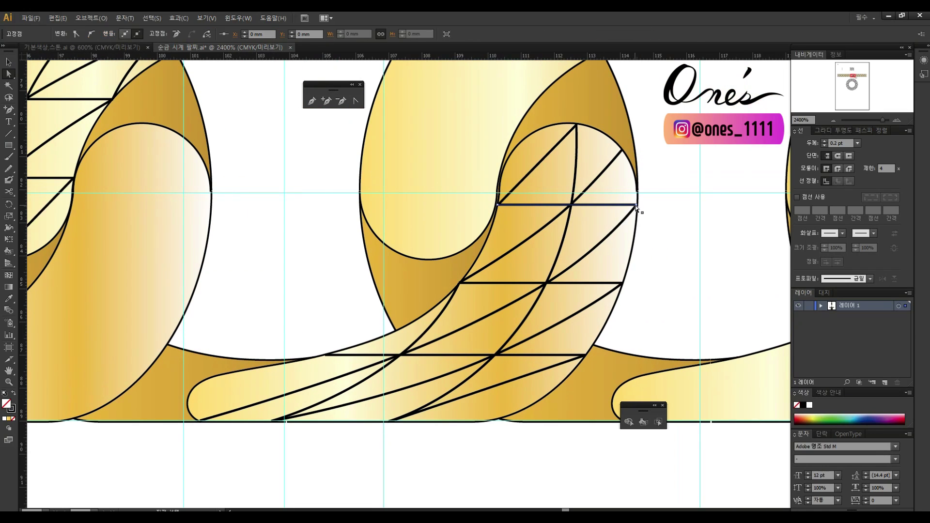
pyautogui.hotkey('ctrl', '-')
pyautogui.hotkey('ctrl', '-')
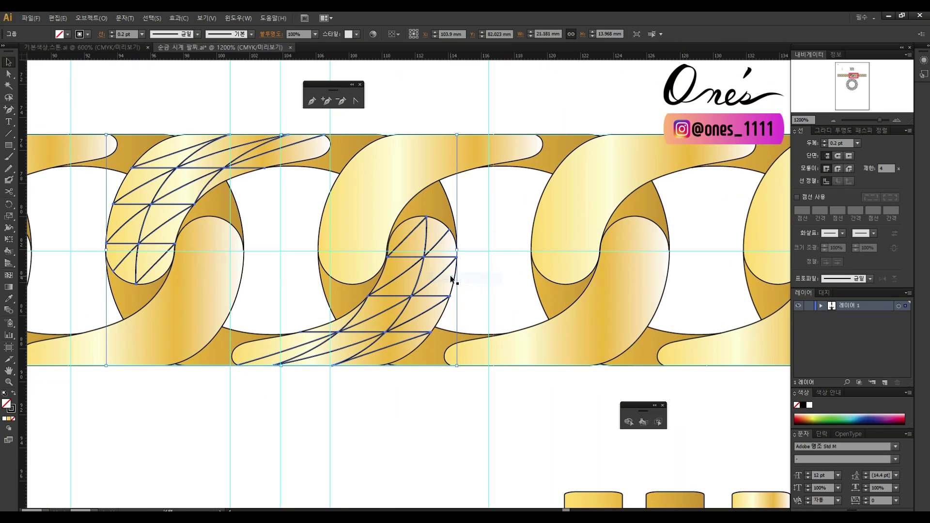
# Step: Copy both detail line groups two links to the right along the chain
pyautogui.click(393, 145)
pyautogui.click(339, 131)
pyautogui.moveTo(315, 141); pyautogui.dragTo(740, 151)
pyautogui.hotkey('ctrl', 'shift', 'a')
pyautogui.hotkey('ctrl', '+')
pyautogui.moveTo(553, 228); pyautogui.dragTo(530, 295)
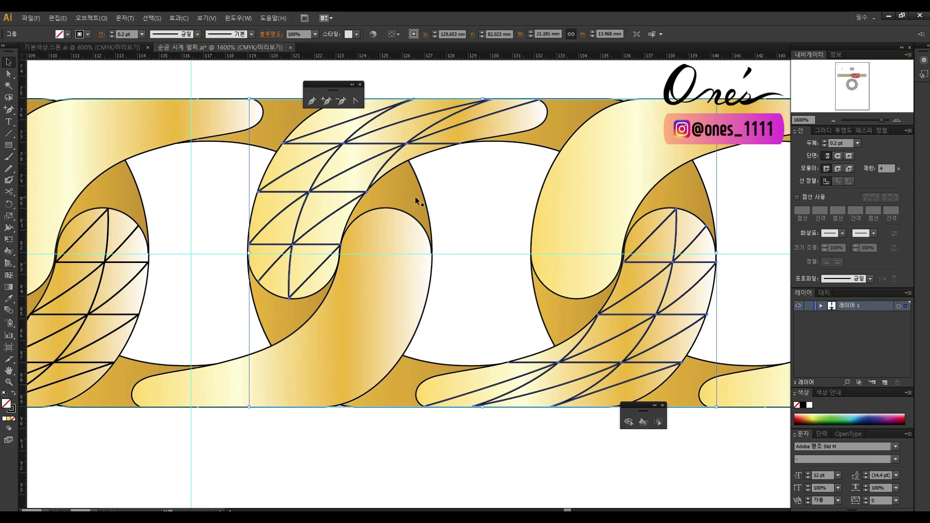
# Step: Repeat the detail line copies on every second link up to the chain's right end
pyautogui.press('v')
pyautogui.moveTo(647, 248); pyautogui.dragTo(301, 270)
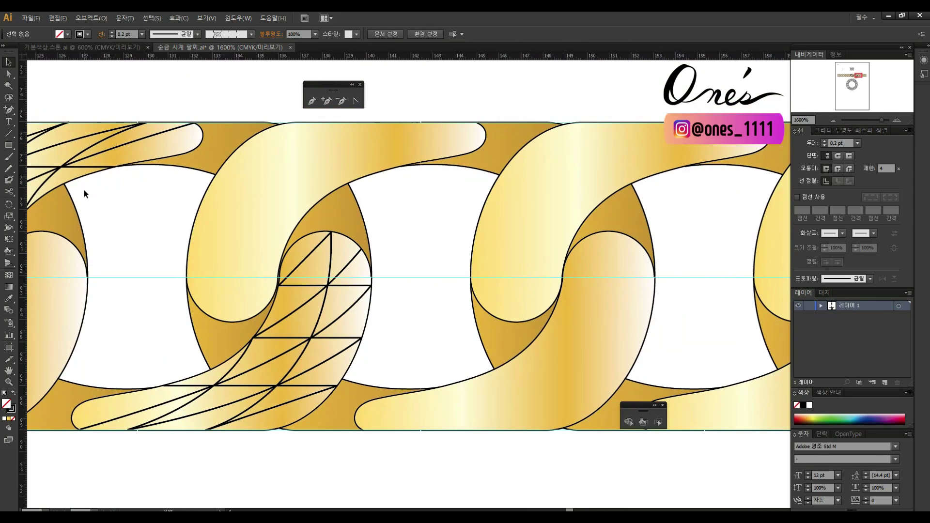
pyautogui.moveTo(83, 161); pyautogui.dragTo(651, 162)
pyautogui.hotkey('ctrl', 'shift', 'a')
pyautogui.moveTo(685, 214); pyautogui.dragTo(610, 167)
pyautogui.click(621, 118)
pyautogui.hotkey('ctrl', '-')
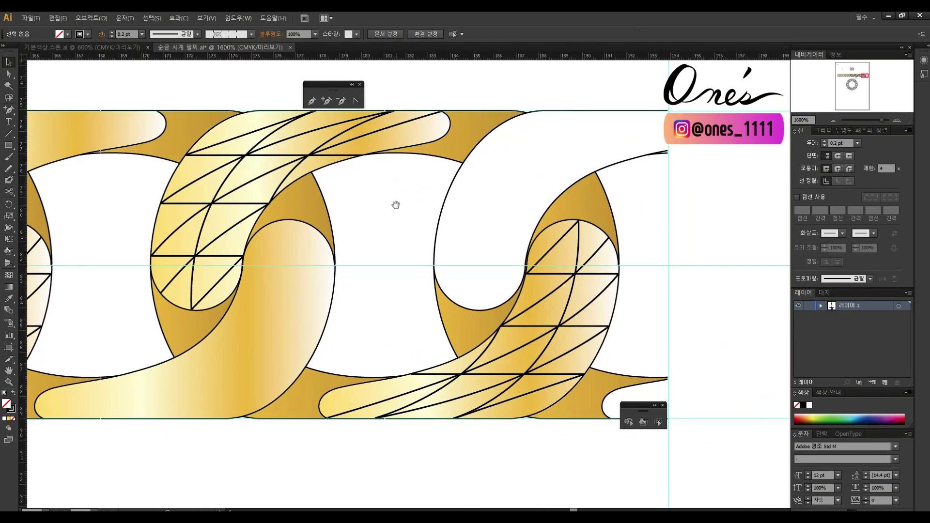
# Step: Copy the detail line groups leftward onto every second link until the chain's left end is covered
pyautogui.press('z')
pyautogui.keyDown('alt'); pyautogui.click(459, 336); pyautogui.keyUp('alt')
pyautogui.click(475, 315)
pyautogui.click(492, 294)
pyautogui.click(491, 294)
pyautogui.press('v')
pyautogui.moveTo(697, 188); pyautogui.dragTo(278, 210)
pyautogui.click(355, 211)
pyautogui.moveTo(356, 211); pyautogui.dragTo(661, 186)
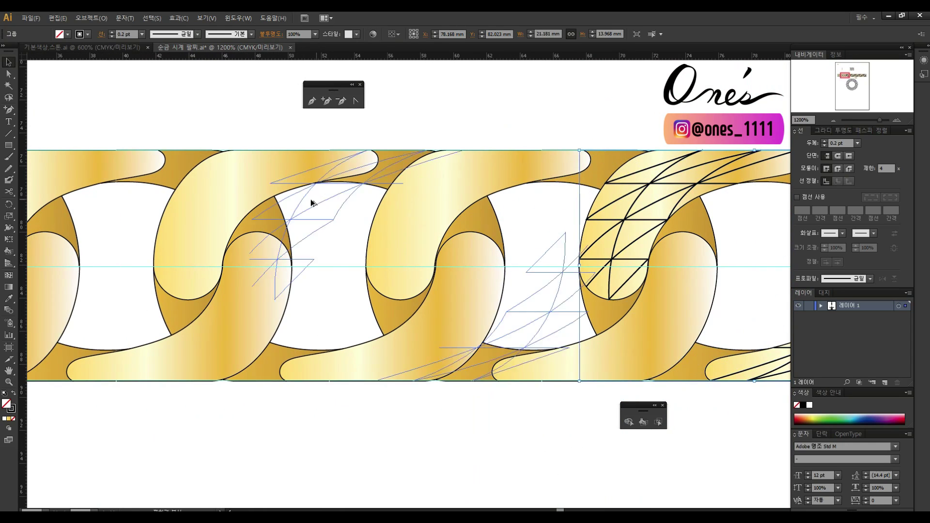
pyautogui.moveTo(309, 227); pyautogui.dragTo(533, 271)
pyautogui.click(245, 199)
pyautogui.moveTo(245, 198); pyautogui.dragTo(244, 198)
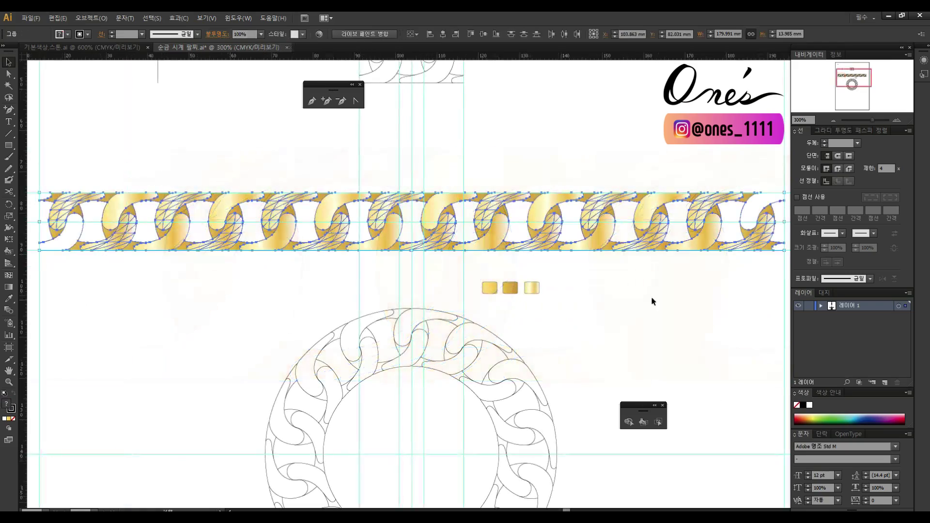
# Step: Combine the whole chain and its detail lines into one Live Paint group
pyautogui.click(91, 18)
pyautogui.moveTo(146, 267)
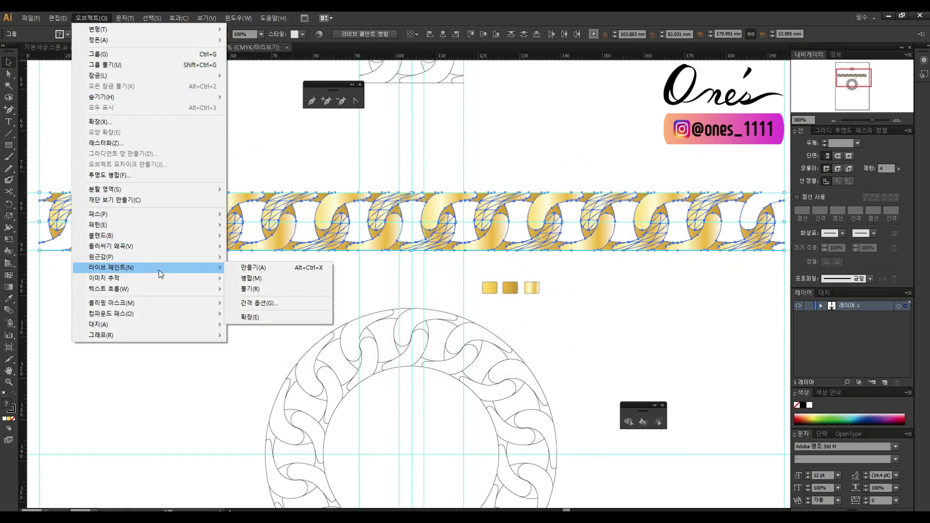
pyautogui.click(348, 268)
# Step: Change the first gold swatch's gradient to a uniform deep gold for use with the Live Paint Bucket
pyautogui.click(489, 288)
pyautogui.scroll(3, 409, 233)
pyautogui.press('k')
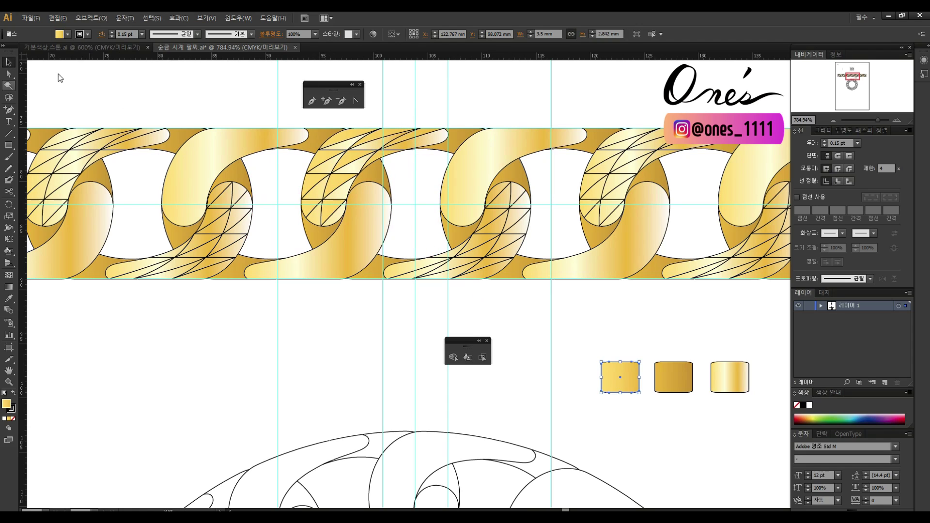
pyautogui.click(825, 130)
pyautogui.moveTo(800, 252); pyautogui.dragTo(799, 257)
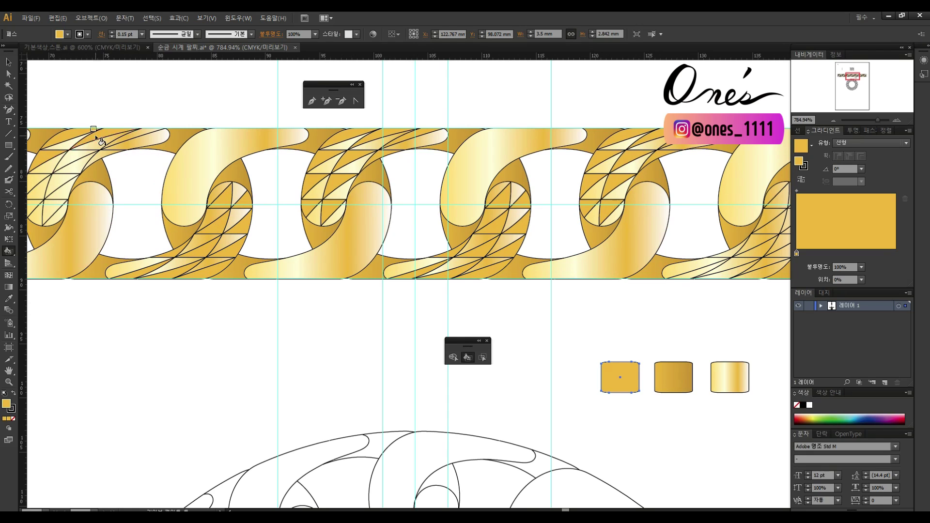
# Step: Fill alternating triangular cells of the detailed links with the uniform gold along the whole chain
pyautogui.click(7, 62)
pyautogui.moveTo(709, 313); pyautogui.dragTo(303, 331)
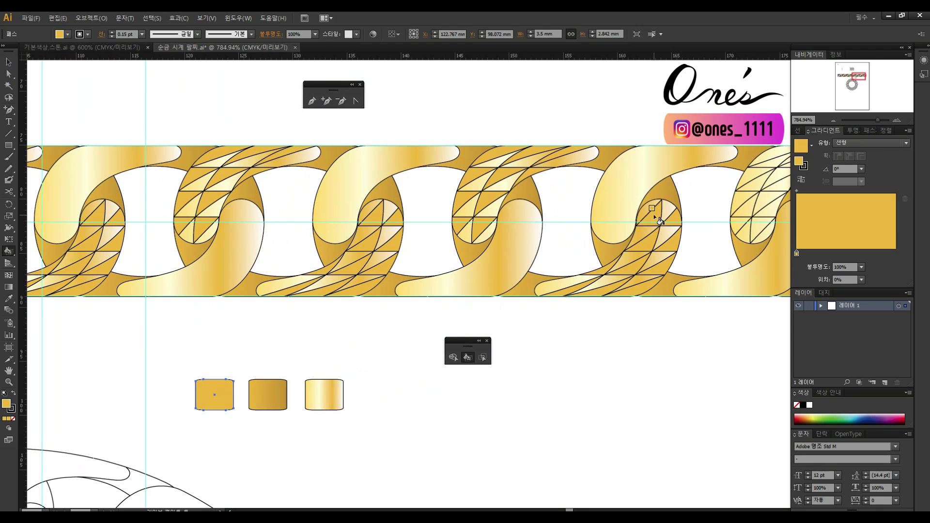
pyautogui.hscroll(5, 668, 241)
pyautogui.scroll(1, 469, 181)
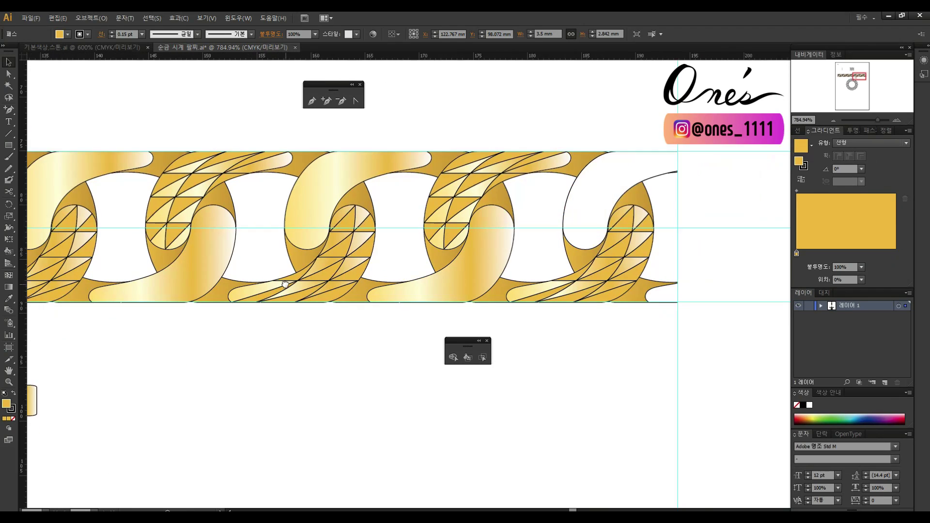
pyautogui.scroll(-1, 545, 235)
pyautogui.keyDown('alt'); pyautogui.click(593, 307); pyautogui.keyUp('alt')
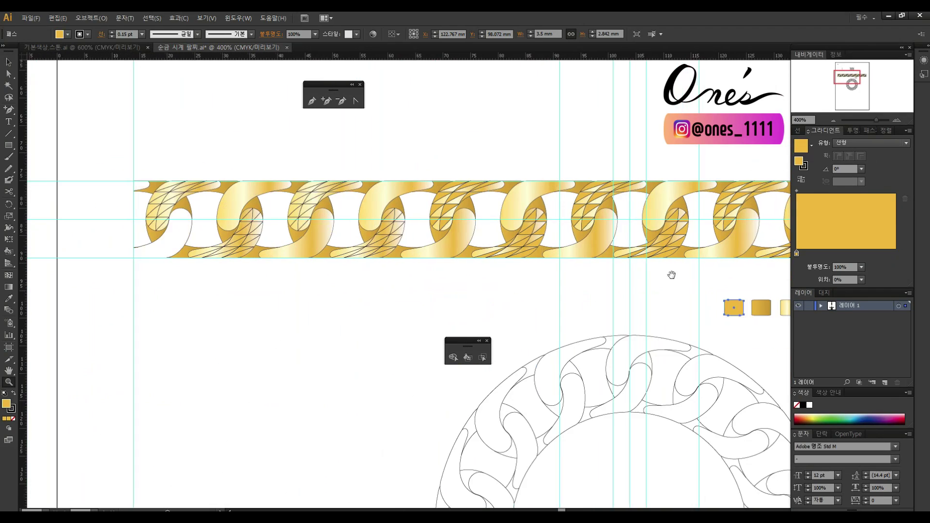
# Step: Draw an unfilled rectangle about 10 mm wide and as high as the chain, flush against the chain's left end
pyautogui.moveTo(325, 294); pyautogui.dragTo(323, 319)
pyautogui.scroll(3, 481, 277)
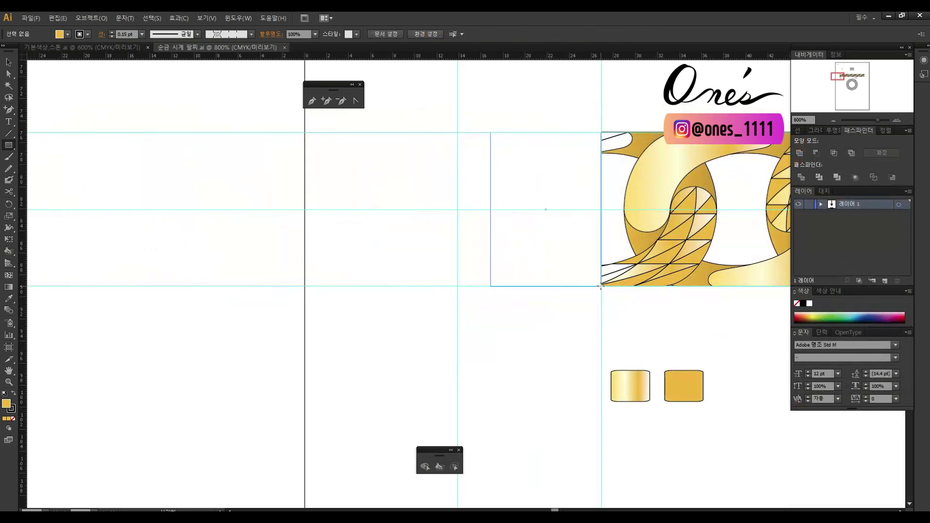
pyautogui.moveTo(489, 132); pyautogui.dragTo(602, 286)
pyautogui.click(13, 418)
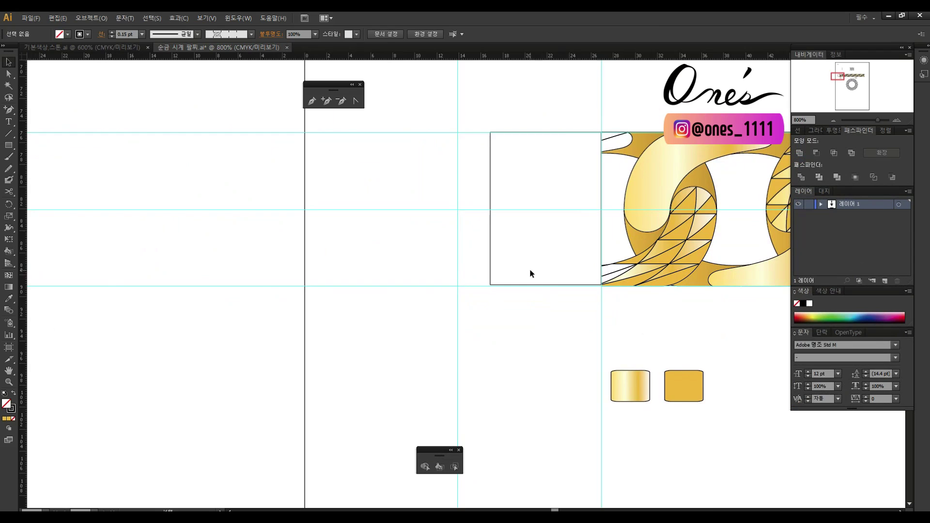
pyautogui.hotkey('ctrl', '=')
pyautogui.moveTo(541, 365); pyautogui.dragTo(542, 367)
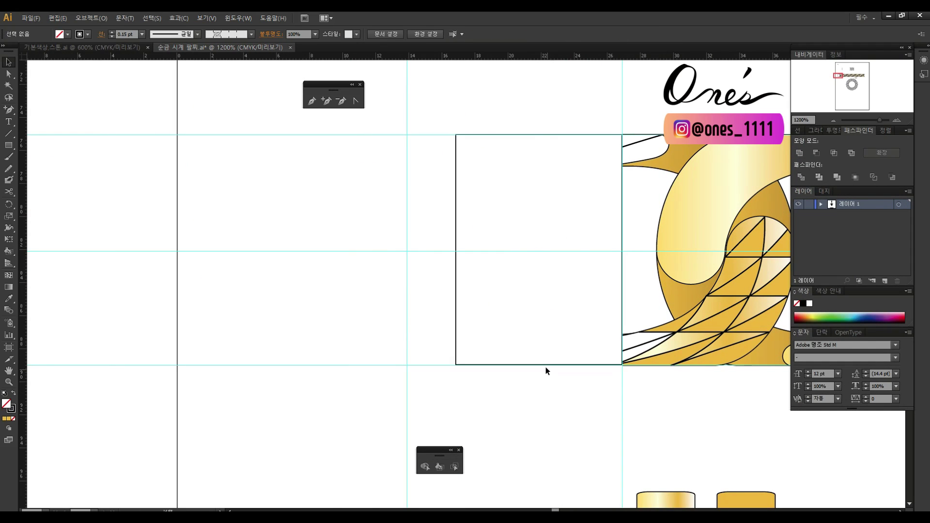
# Step: Set the stroke weight of the end-piece rectangle to 0.2 pt
pyautogui.scroll(1, 496, 301)
pyautogui.hscroll(3, 496, 300)
pyautogui.hscroll(-2, 560, 148)
pyautogui.click(797, 132)
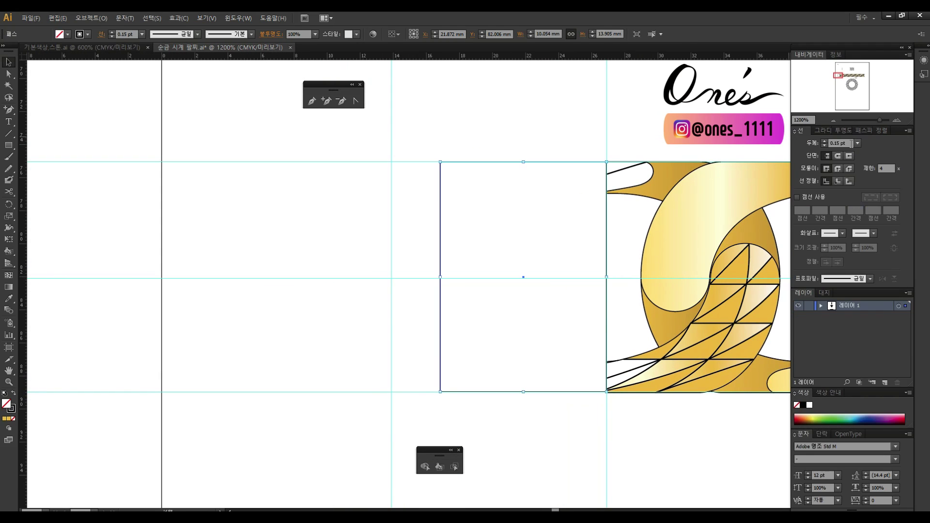
pyautogui.press('Return')
pyautogui.click(588, 101)
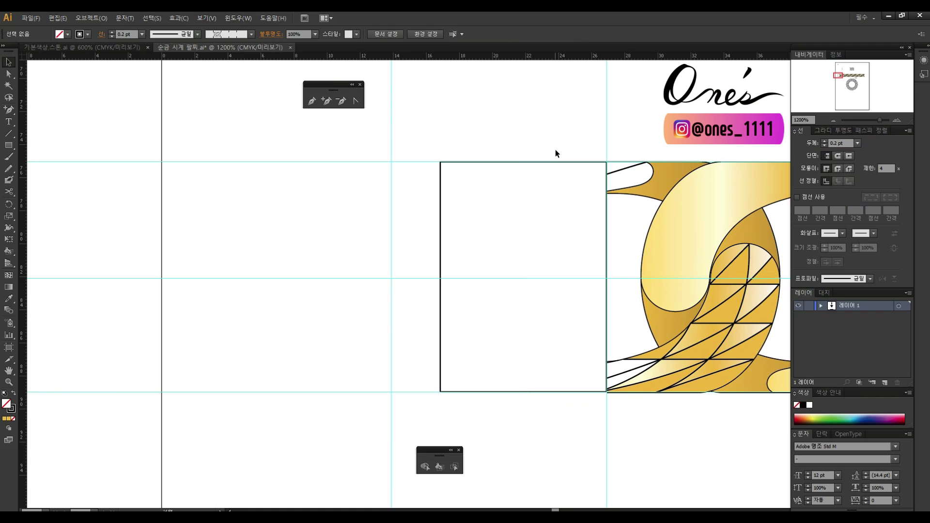
# Step: Add a smaller unfilled rectangle inside the end piece, vertically centred and flush with its outer left edge
pyautogui.click(498, 163)
pyautogui.moveTo(497, 165); pyautogui.dragTo(566, 275)
pyautogui.moveTo(501, 193); pyautogui.dragTo(502, 186)
pyautogui.click(547, 304)
pyautogui.press('z')
pyautogui.keyDown('alt'); pyautogui.click(550, 309); pyautogui.keyUp('alt')
pyautogui.keyDown('alt'); pyautogui.click(549, 309); pyautogui.keyUp('alt')
pyautogui.keyDown('alt'); pyautogui.click(549, 310); pyautogui.keyUp('alt')
pyautogui.moveTo(403, 248); pyautogui.dragTo(594, 281)
pyautogui.moveTo(507, 201); pyautogui.dragTo(619, 320)
# Step: Cut the outer rectangle's left edge with the Scissors where it meets the inner rectangle's corners
pyautogui.press('a')
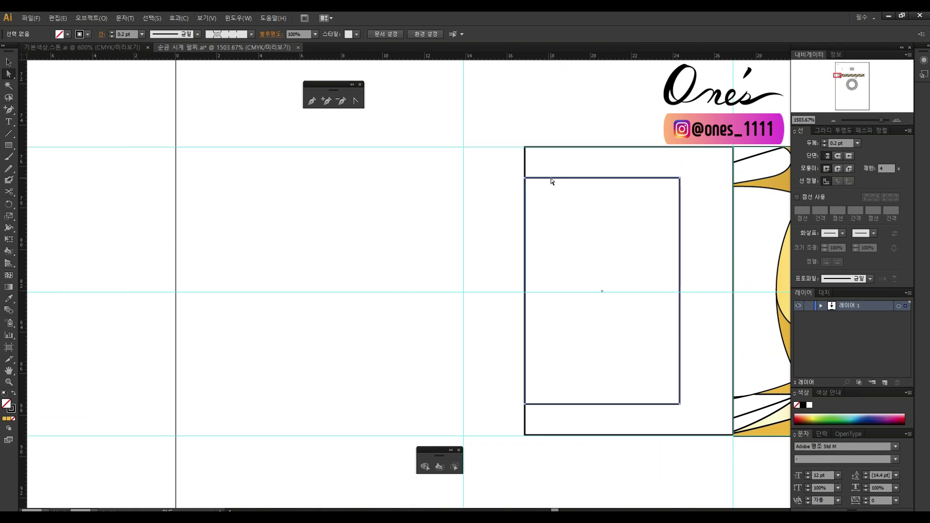
pyautogui.click(525, 373)
pyautogui.press('c')
pyautogui.click(529, 178)
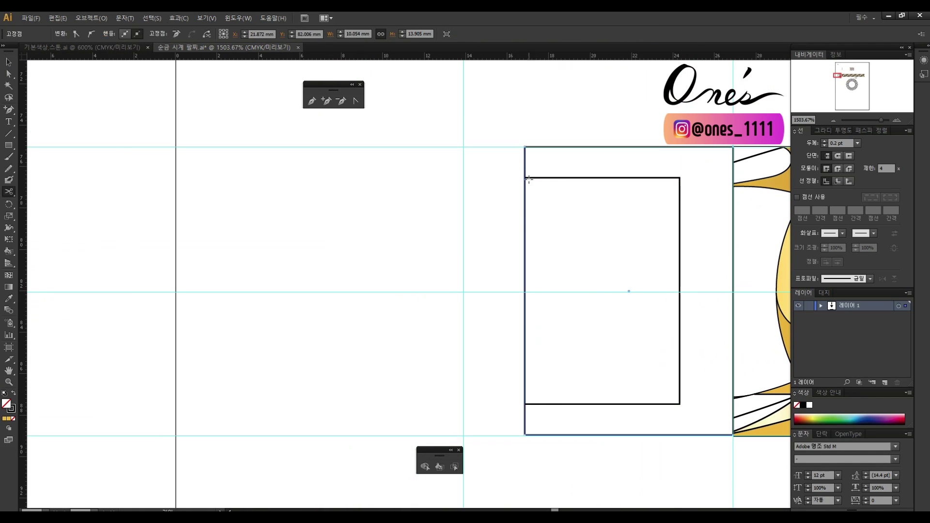
pyautogui.click(524, 177)
# Step: Shift the cut left-edge segments inward to form two parallel vertical bar lines across the opening
pyautogui.press('v')
pyautogui.moveTo(523, 258); pyautogui.dragTo(571, 253)
pyautogui.moveTo(651, 292); pyautogui.dragTo(604, 298)
pyautogui.click(489, 226)
pyautogui.click(490, 226)
pyautogui.click(417, 255)
# Step: Round the upper-left outer corner of the end piece by adding anchor points beside it and reshaping the corner point
pyautogui.moveTo(417, 256); pyautogui.dragTo(731, 202)
pyautogui.press('a')
pyautogui.moveTo(495, 208); pyautogui.dragTo(570, 246)
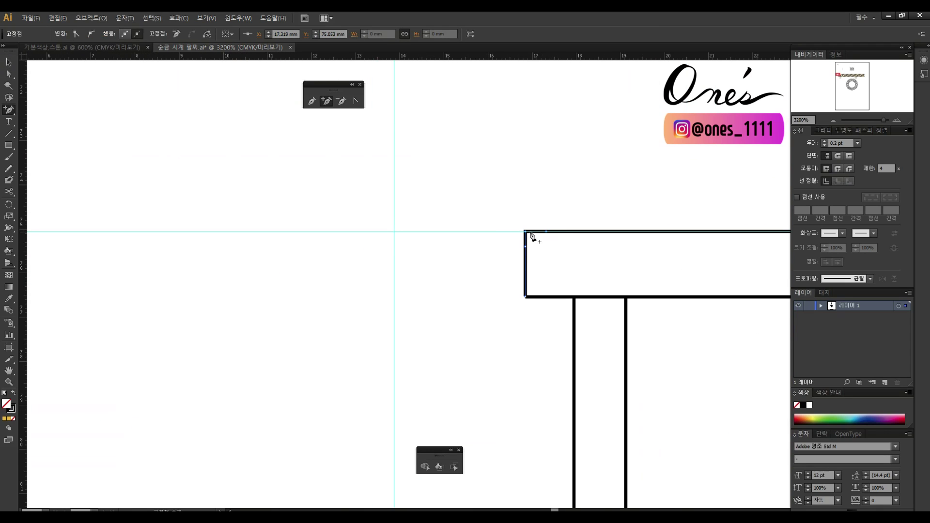
pyautogui.press('a')
pyautogui.moveTo(530, 237); pyautogui.dragTo(533, 236)
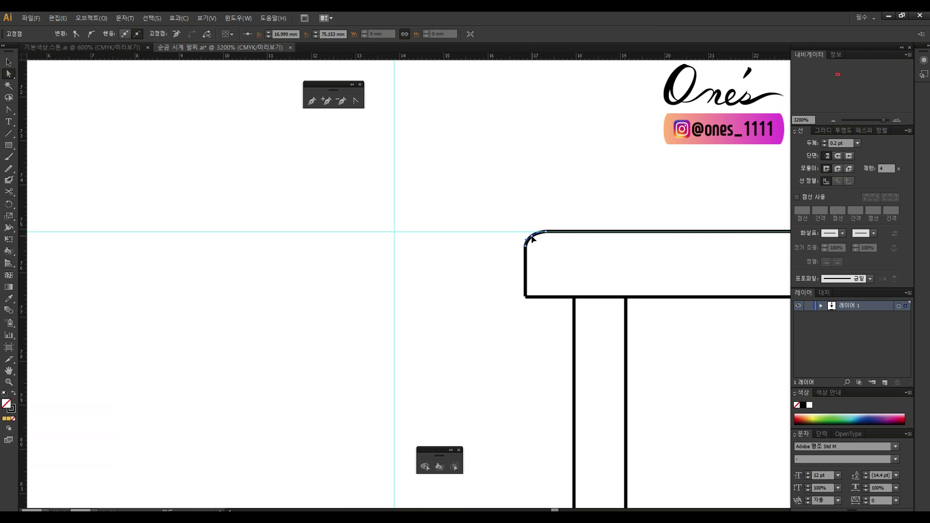
pyautogui.hotkey('ctrl', 'shift', 'a')
# Step: Split the end piece's outer outline at the horizontal centre guide and delete its lower half
pyautogui.press('z')
pyautogui.keyDown('alt'); pyautogui.click(608, 307); pyautogui.keyUp('alt')
pyautogui.moveTo(565, 321); pyautogui.dragTo(699, 181)
pyautogui.click(556, 334)
pyautogui.scroll(3, 557, 291)
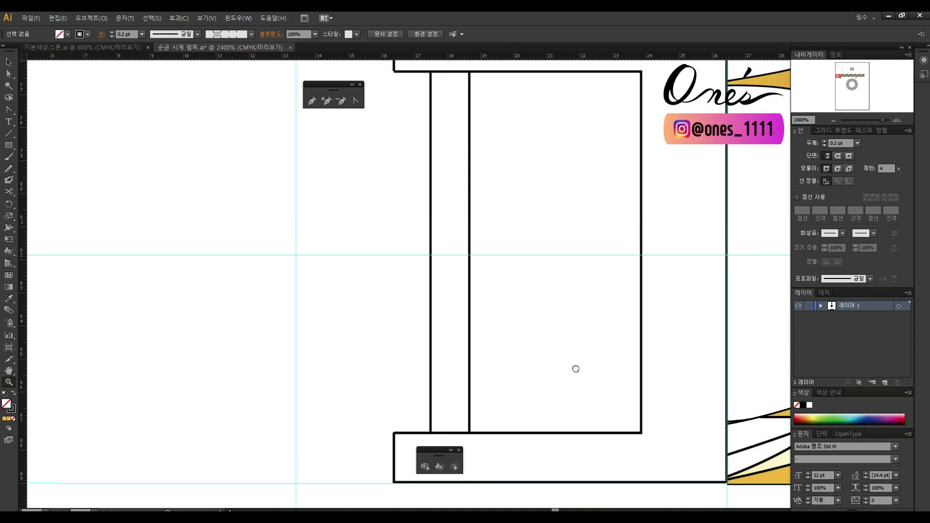
pyautogui.press('a')
pyautogui.click(746, 170)
pyautogui.click(740, 276)
pyautogui.press('Delete')
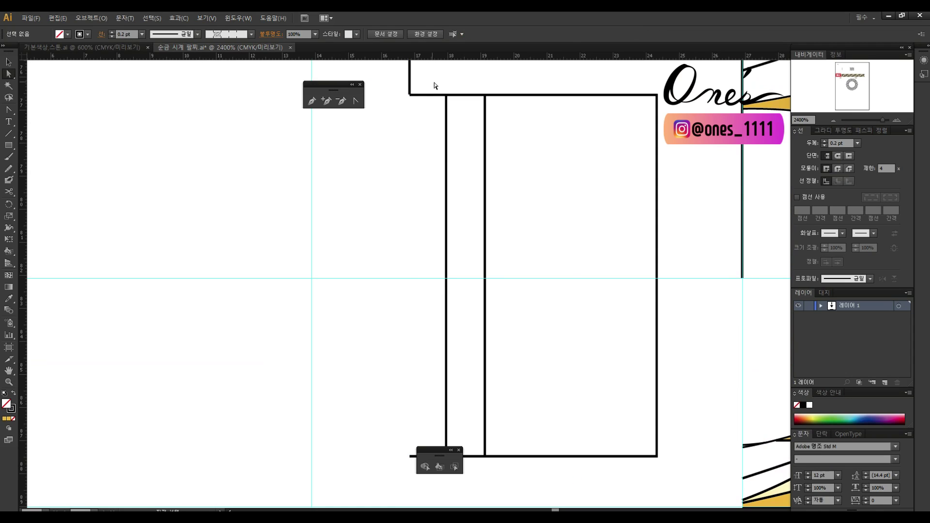
# Step: Reflect a copy of the upper outline across the horizontal centre guide and align it to complete the lower half
pyautogui.press('v')
pyautogui.press('r')
pyautogui.click(541, 278)
pyautogui.moveTo(725, 229); pyautogui.dragTo(755, 327)
pyautogui.press('v')
pyautogui.press('Up')
pyautogui.press('Up')
pyautogui.press('Down')
pyautogui.click(723, 329)
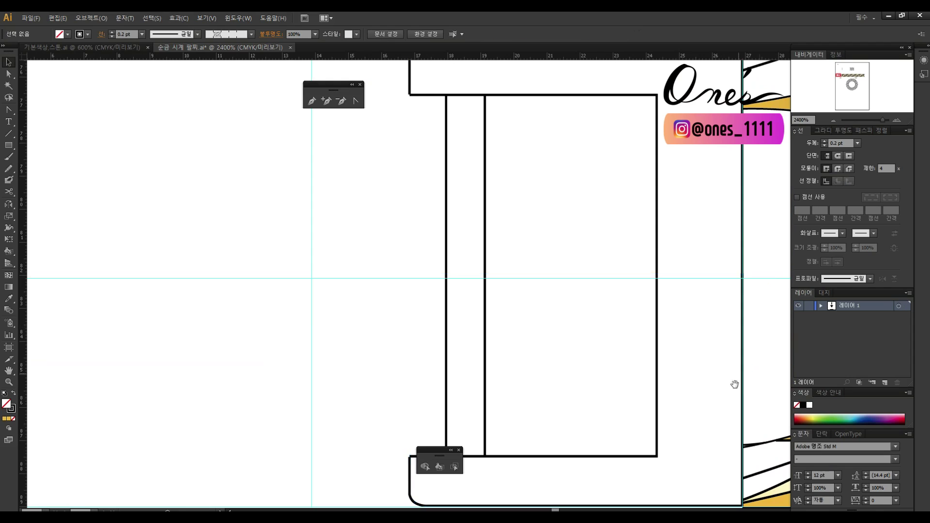
# Step: Reflect a copy of the whole end piece horizontally and place it flush against the chain's right end
pyautogui.moveTo(732, 384); pyautogui.dragTo(694, 244)
pyautogui.moveTo(129, 253); pyautogui.dragTo(175, 323)
pyautogui.moveTo(175, 323); pyautogui.dragTo(176, 325)
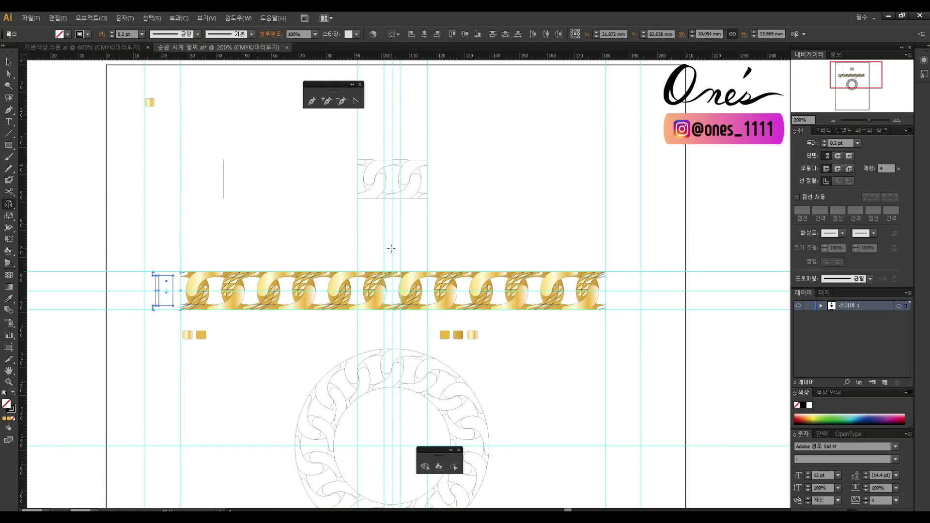
pyautogui.hotkey('ctrl', 'space')
pyautogui.moveTo(646, 232); pyautogui.dragTo(557, 342)
pyautogui.click(416, 281)
pyautogui.press('v')
pyautogui.moveTo(413, 284); pyautogui.dragTo(570, 266)
pyautogui.click(570, 269)
# Step: Delete the two vertical bar lines from the end piece at the chain's right end
pyautogui.hotkey('ctrl', 'space')
pyautogui.click(564, 289)
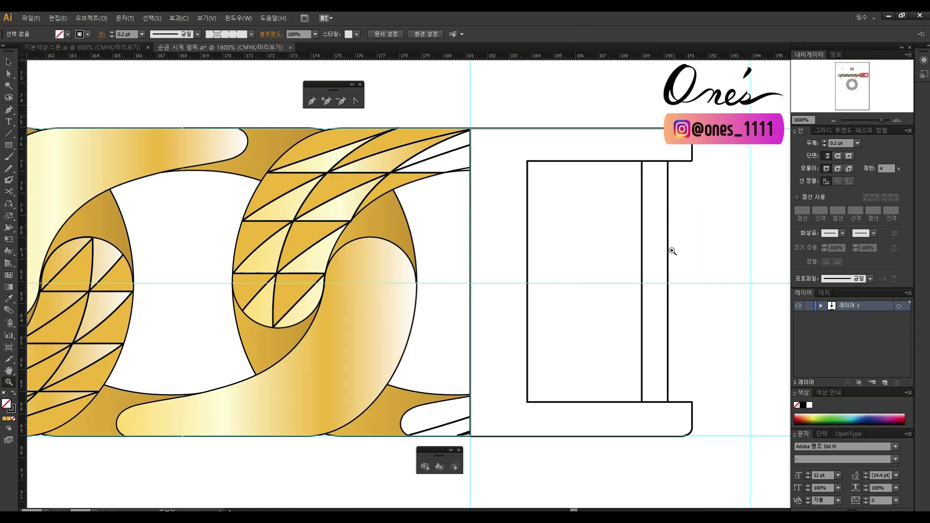
pyautogui.moveTo(697, 222); pyautogui.dragTo(615, 230)
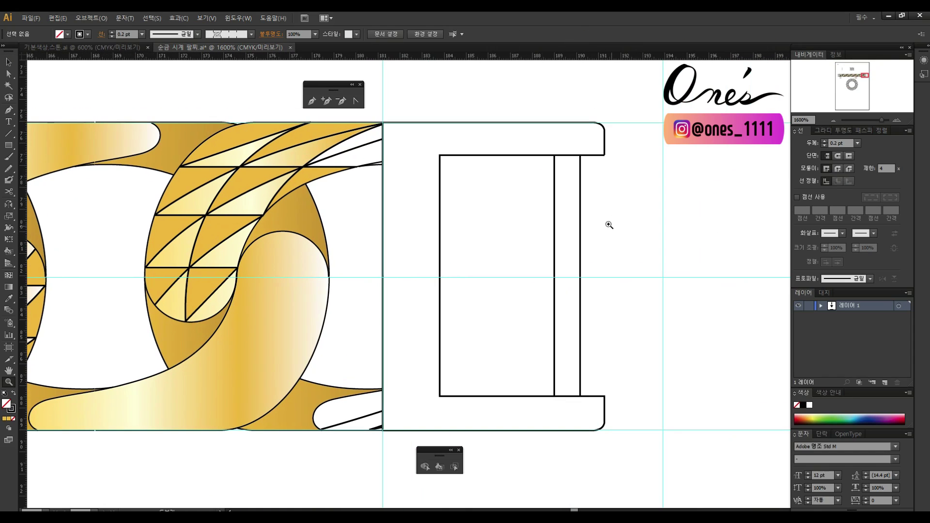
pyautogui.click(554, 191)
pyautogui.press('Delete')
pyautogui.moveTo(11, 147); pyautogui.dragTo(33, 156)
pyautogui.moveTo(475, 155); pyautogui.dragTo(559, 276)
pyautogui.hotkey('ctrl', 'z')
pyautogui.click(560, 277)
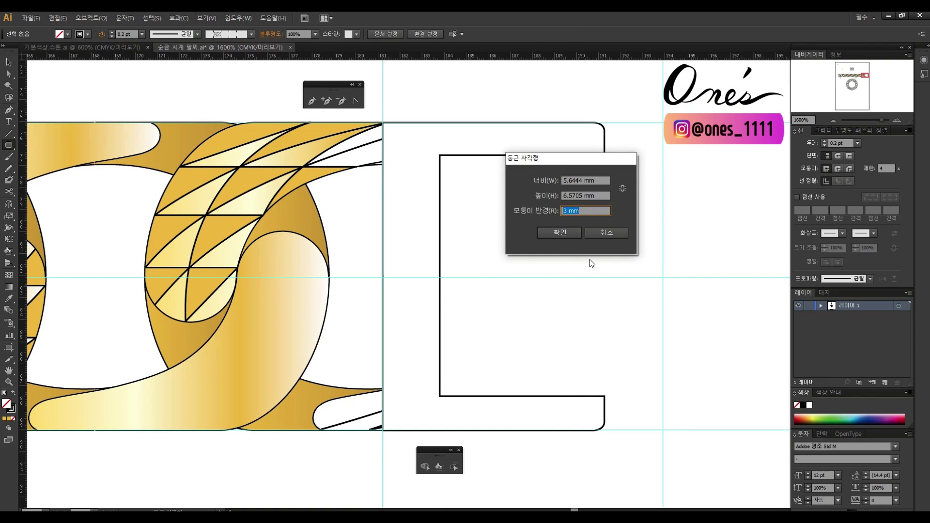
pyautogui.click(573, 232)
pyautogui.hotkey('ctrl', 'z')
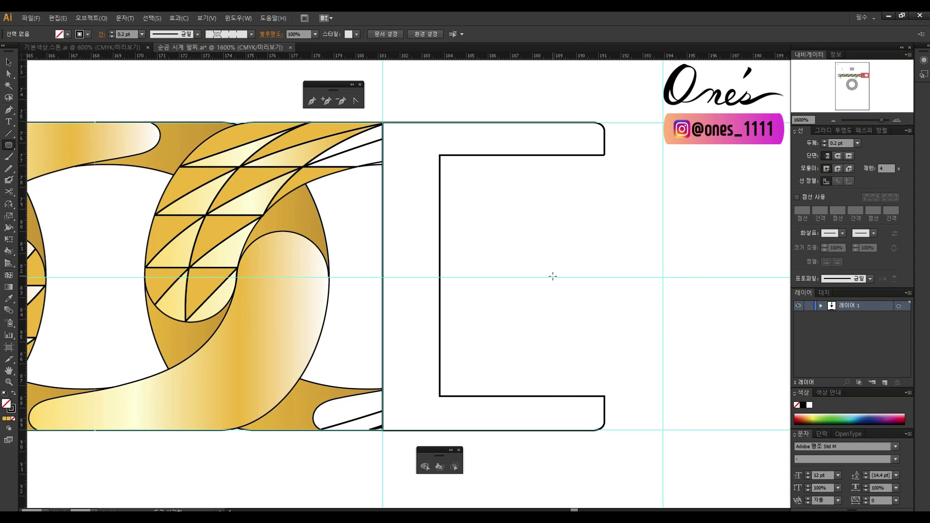
# Step: Create a 5.644 by 6.57 mm rounded rectangle and stretch it to the opening's height, extending past the right end piece as a clasp tongue
pyautogui.click(552, 277)
pyautogui.click(576, 233)
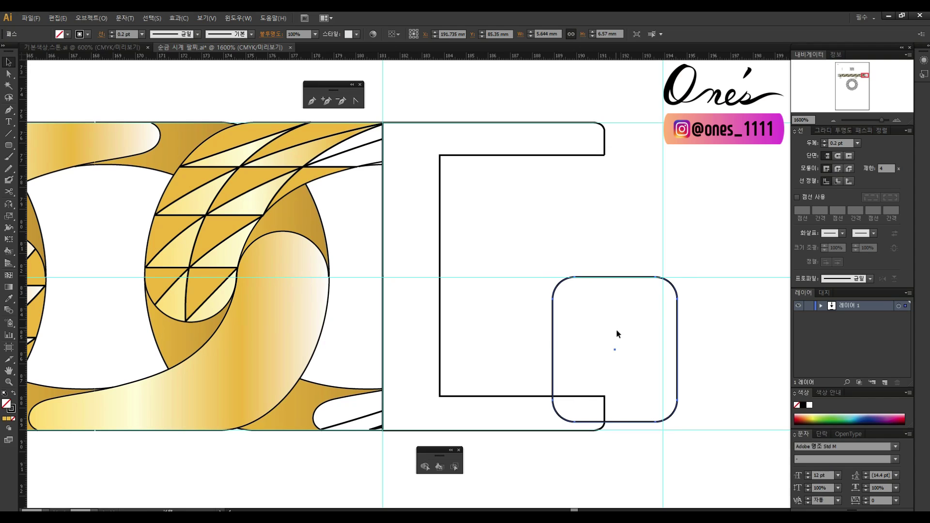
pyautogui.moveTo(553, 279); pyautogui.dragTo(560, 285)
pyautogui.moveTo(553, 207); pyautogui.dragTo(552, 155)
pyautogui.moveTo(491, 276); pyautogui.dragTo(478, 276)
pyautogui.moveTo(615, 276); pyautogui.dragTo(727, 271)
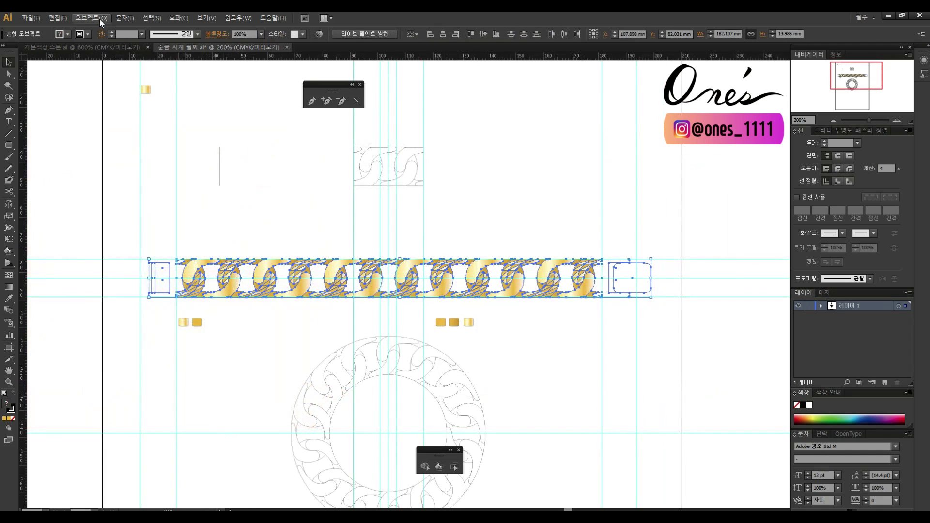
# Step: Combine the chain, both end pieces and the clasp tongue into one Live Paint group
pyautogui.click(101, 21)
pyautogui.click(260, 266)
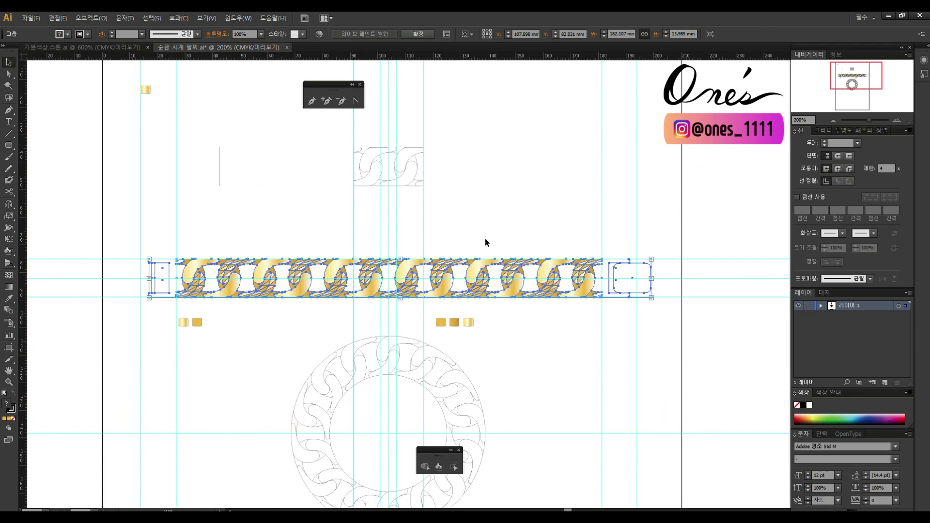
pyautogui.click(484, 238)
# Step: Fill both end pieces and the clasp tongue with the light gold gradient swatch using the Live Paint Bucket
pyautogui.scroll(2, 439, 453)
pyautogui.click(468, 322)
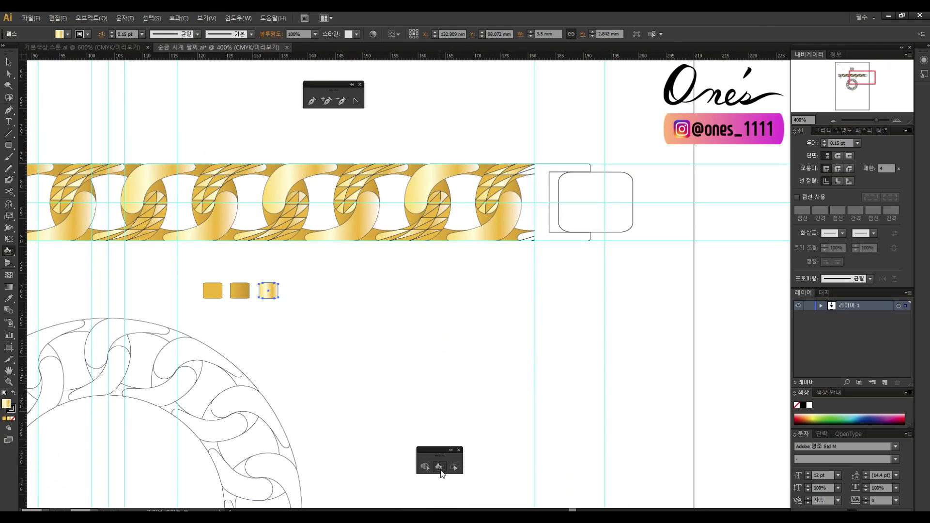
pyautogui.press('k')
pyautogui.click(609, 265)
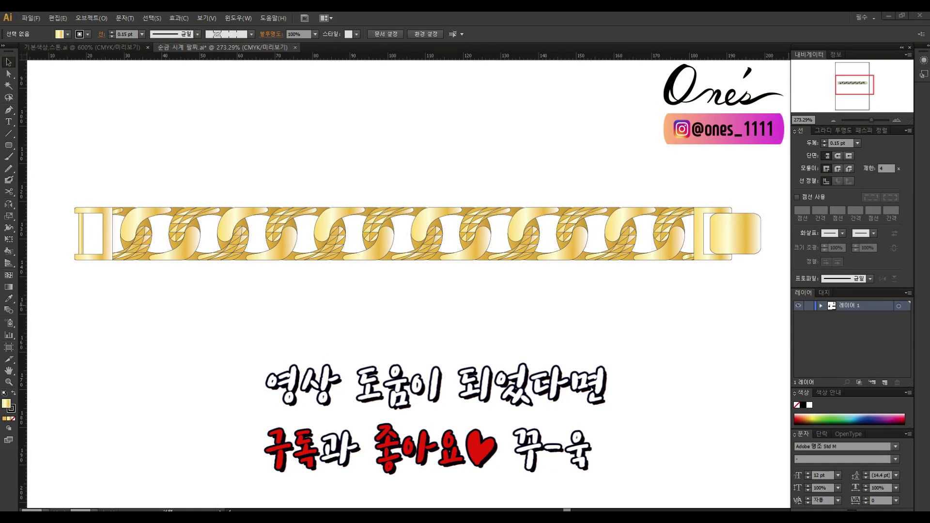
pyautogui.press('z')
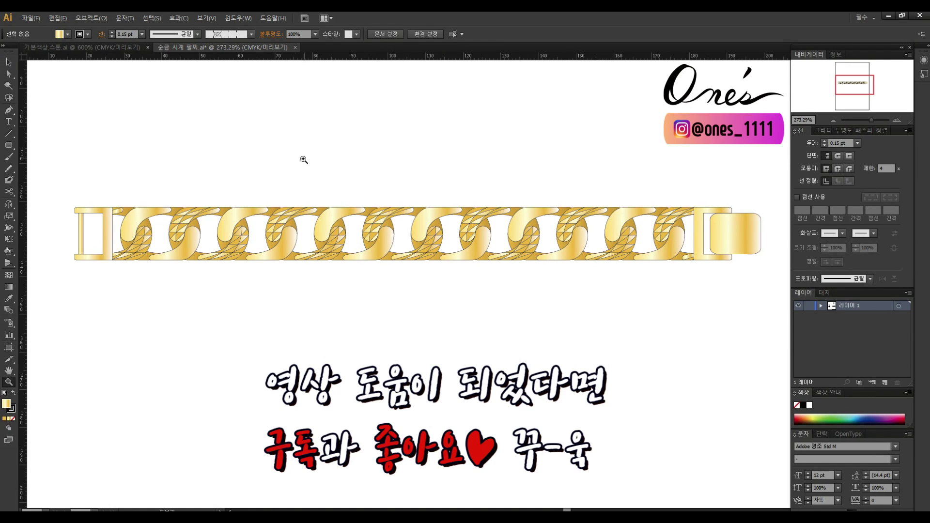
pyautogui.moveTo(218, 160); pyautogui.dragTo(535, 324)
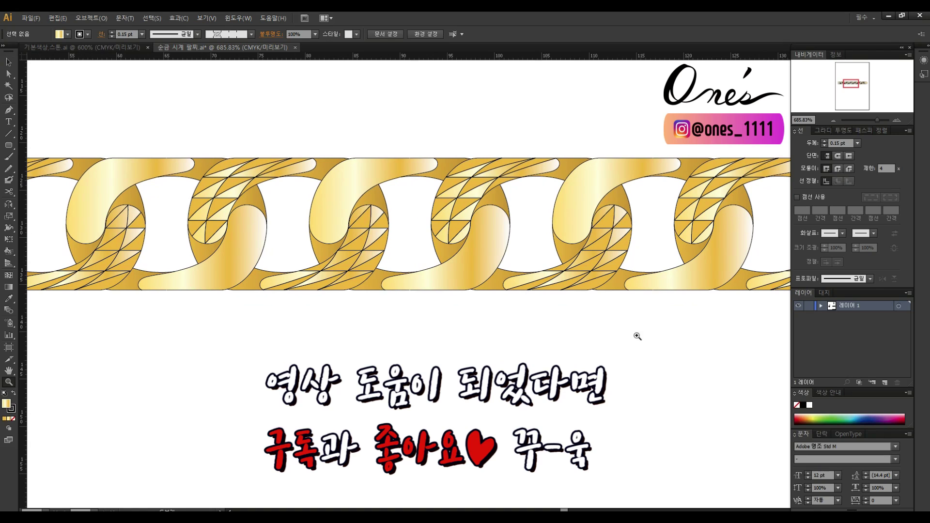